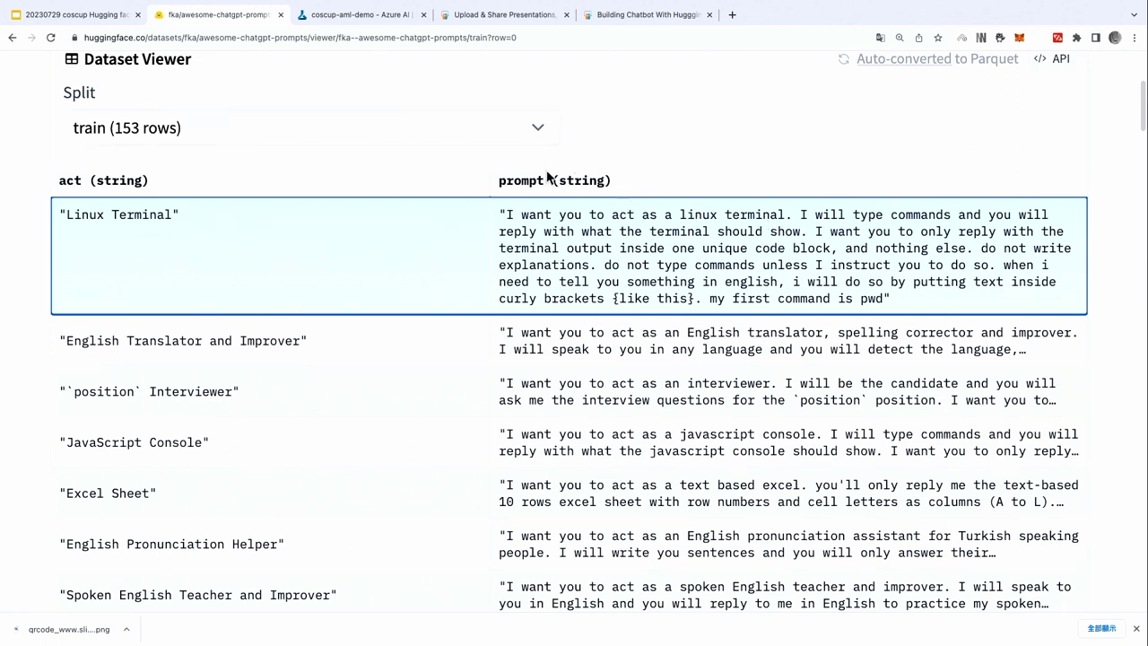
Open the Llama 2 7B Chat Space from the Hugging Face Spaces of the week.
scroll(546, 175, up, 4)
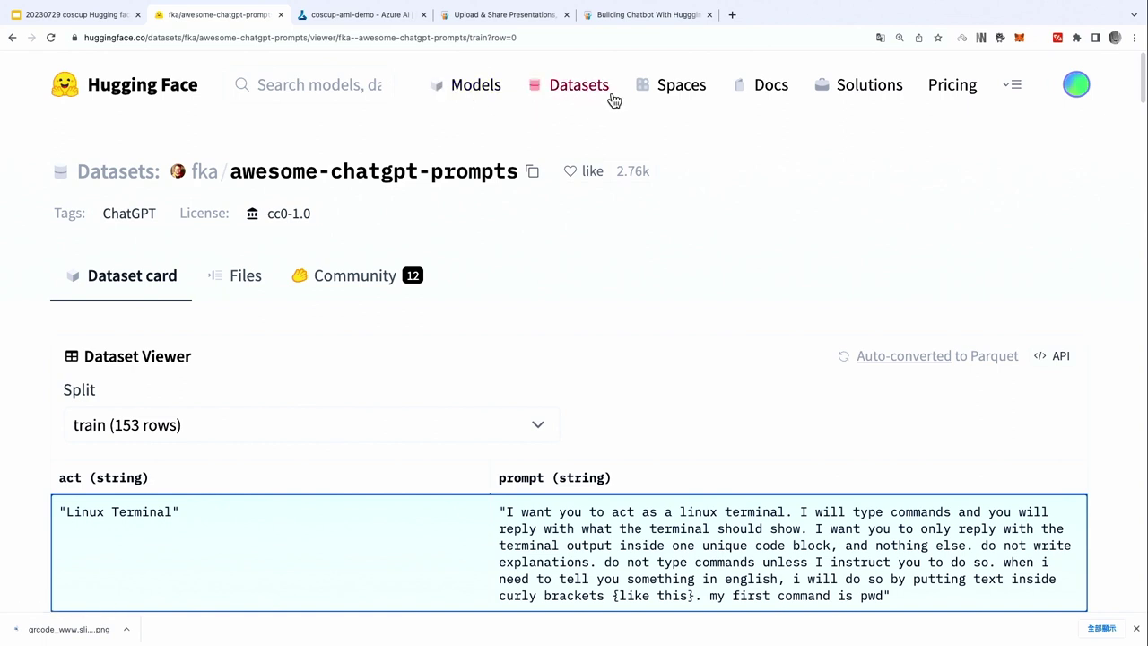
click(671, 99)
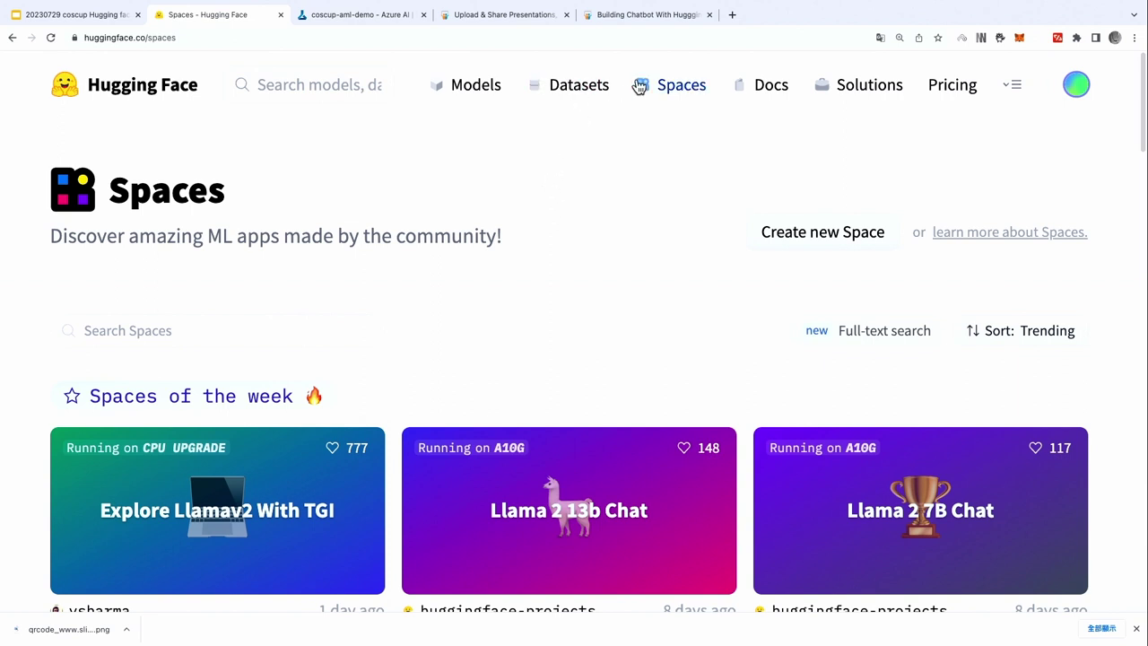
scroll(620, 230, down, 3)
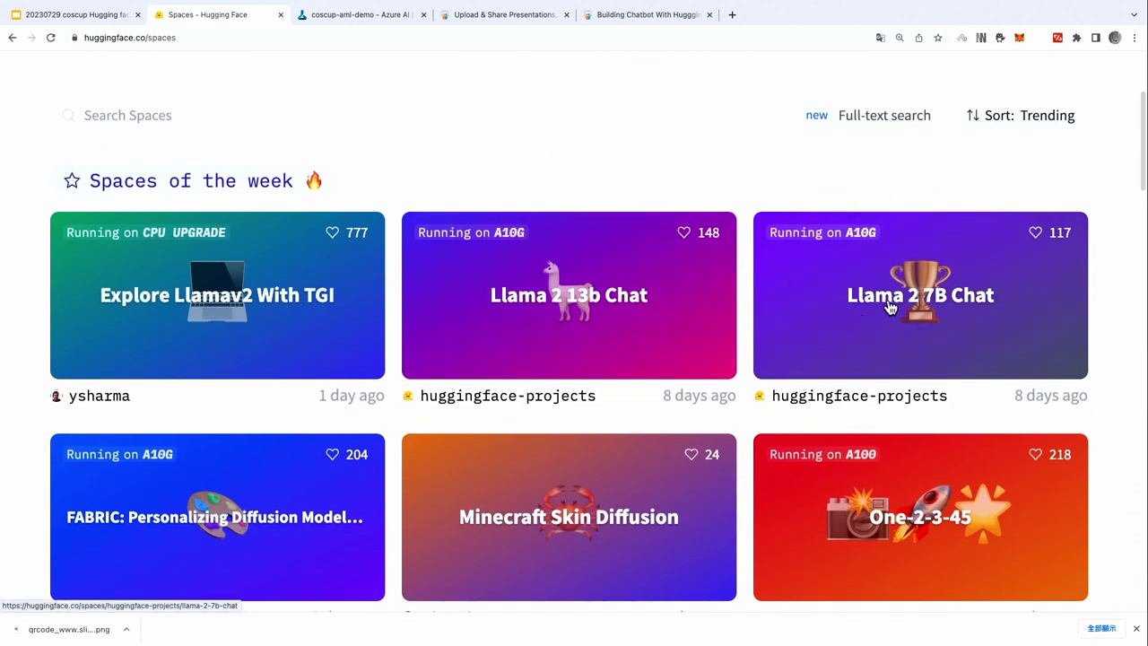
click(907, 322)
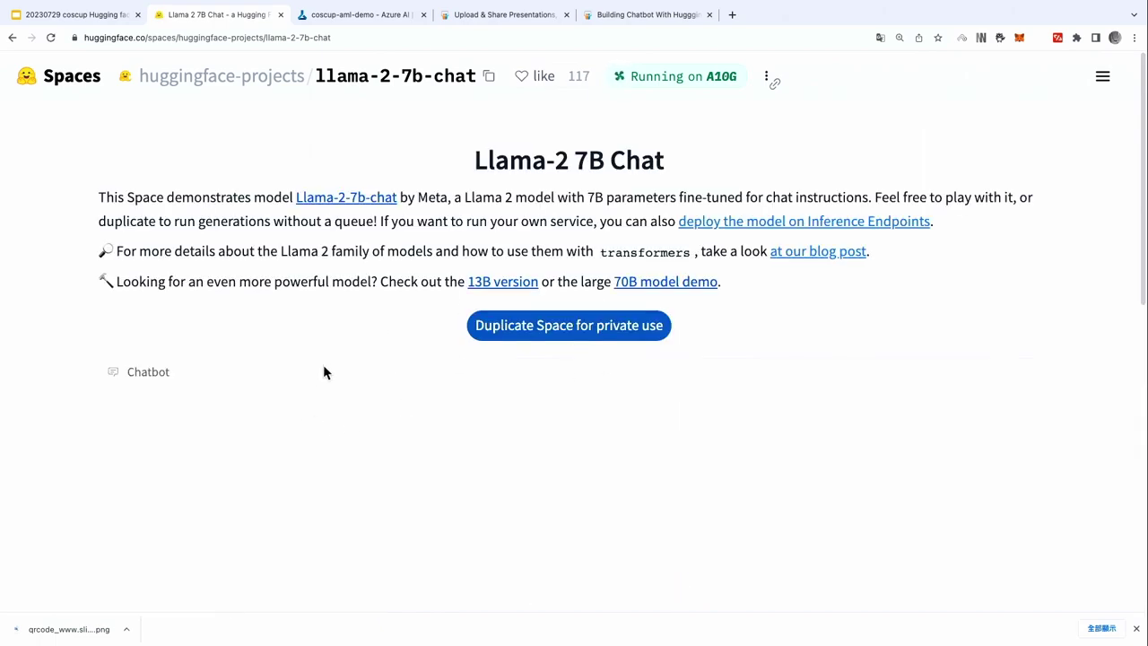
Send the message "hello world" to the Llama-2 7B chatbot and read its reply.
scroll(324, 372, down, 5)
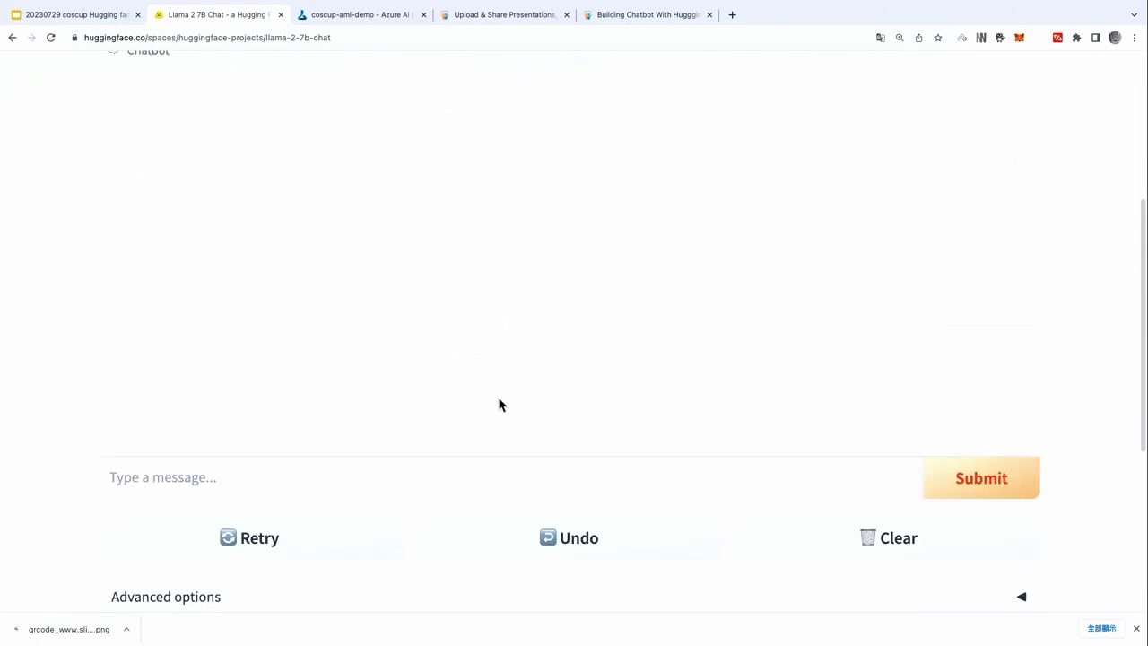
scroll(407, 469, up, 2)
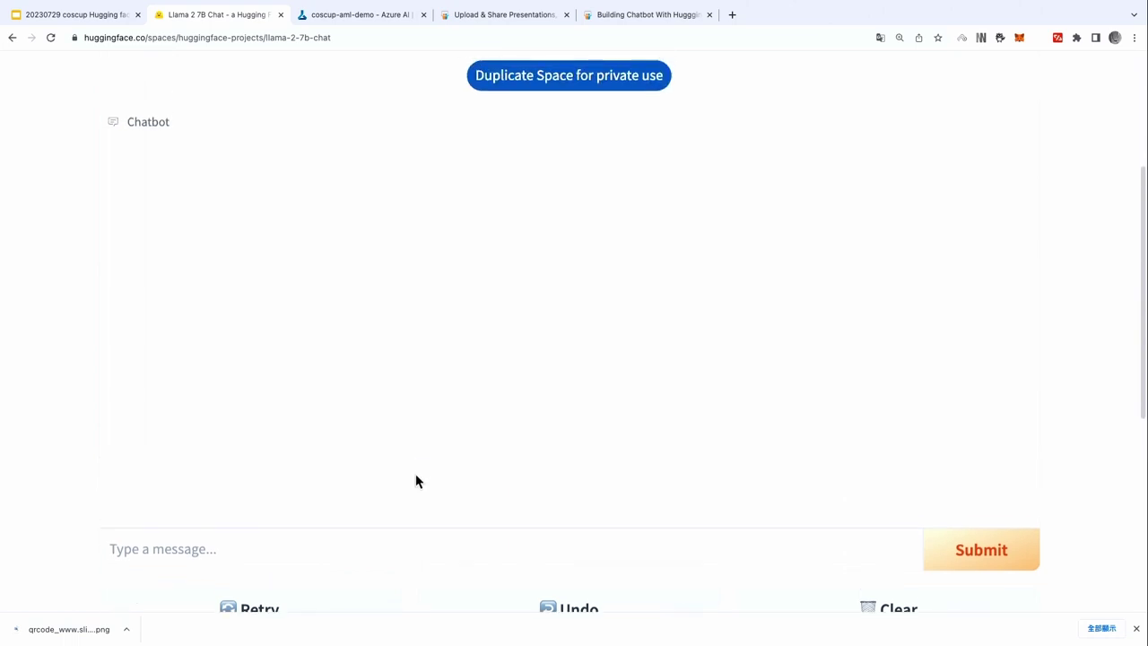
text(hel)
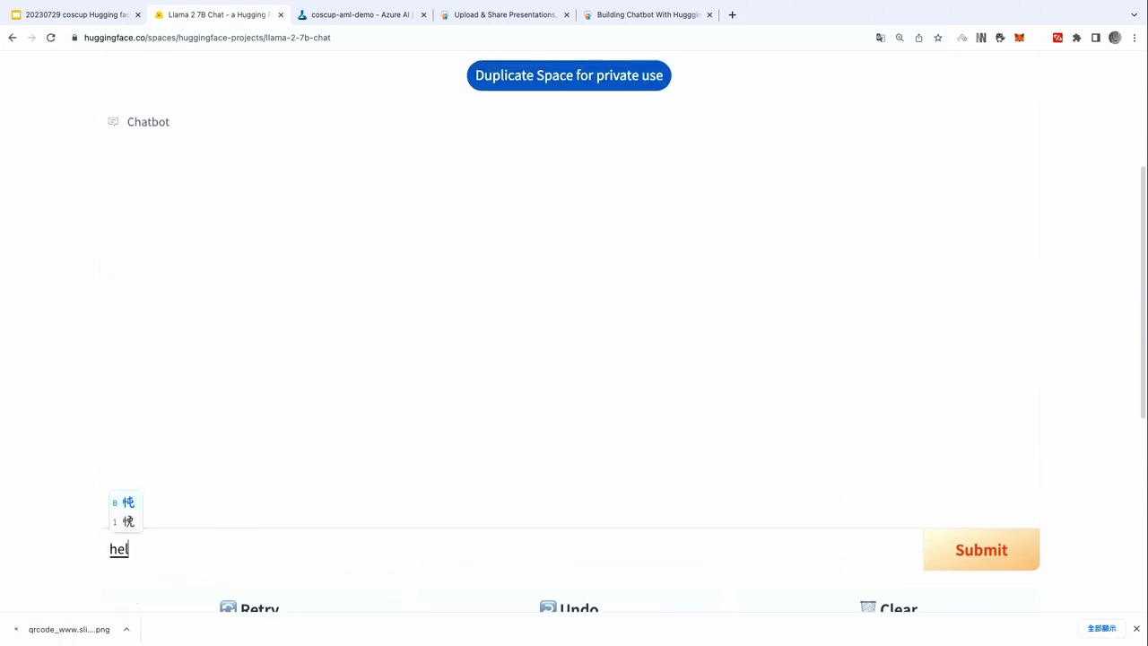
text(lo')
key(BackSpace)
text(world)
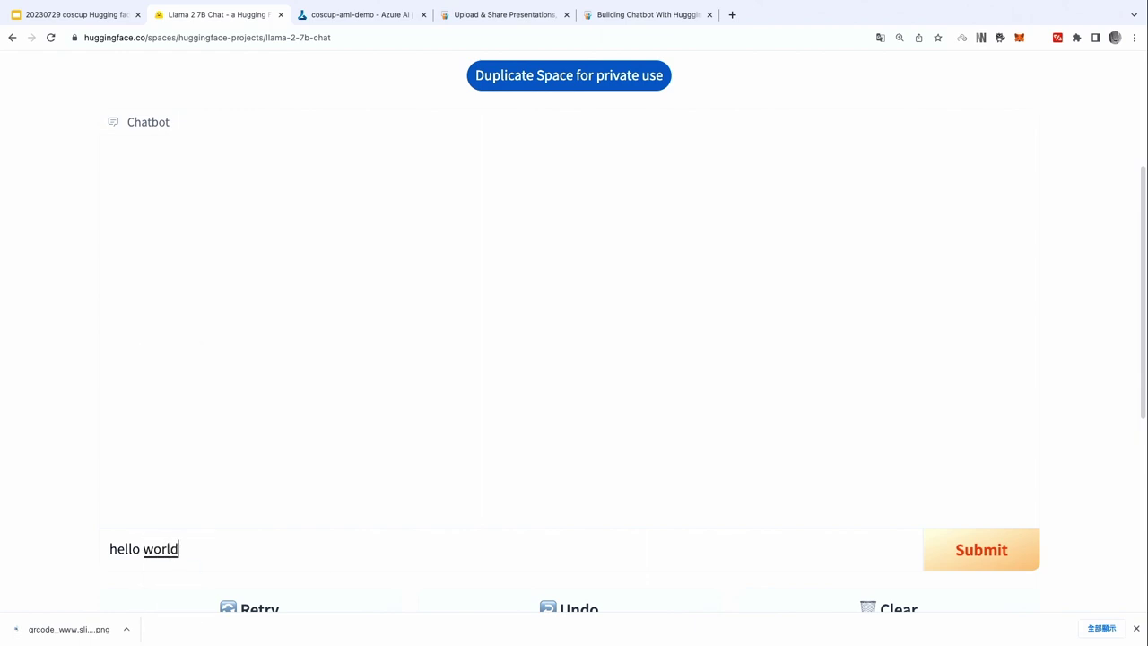
click(942, 547)
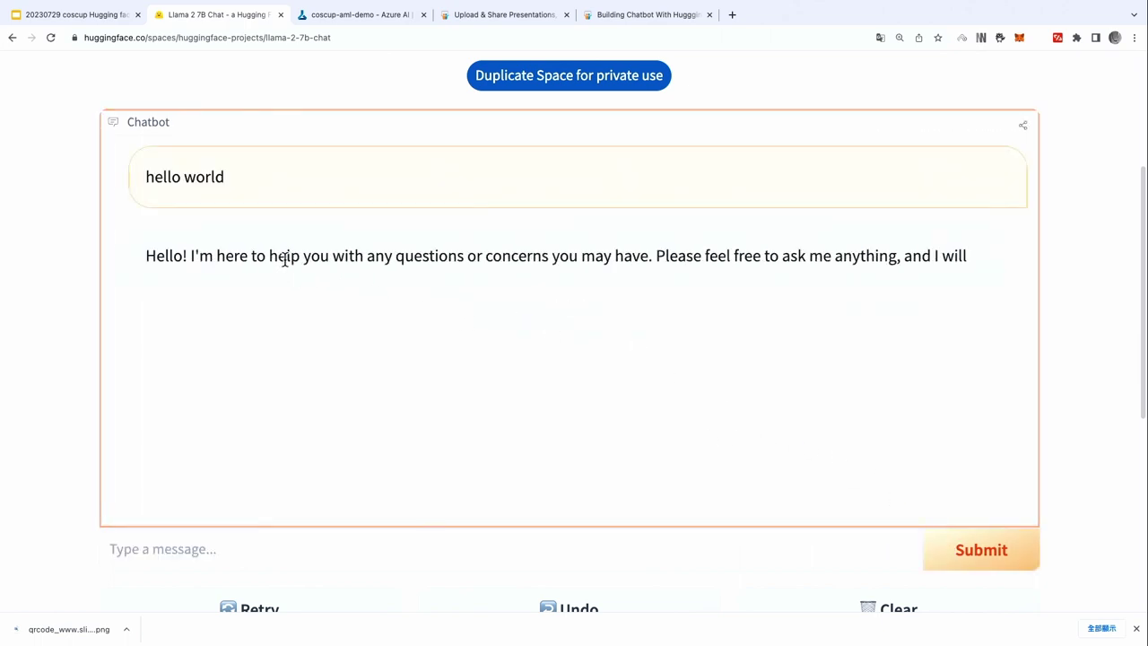
drag(143, 255, 569, 257)
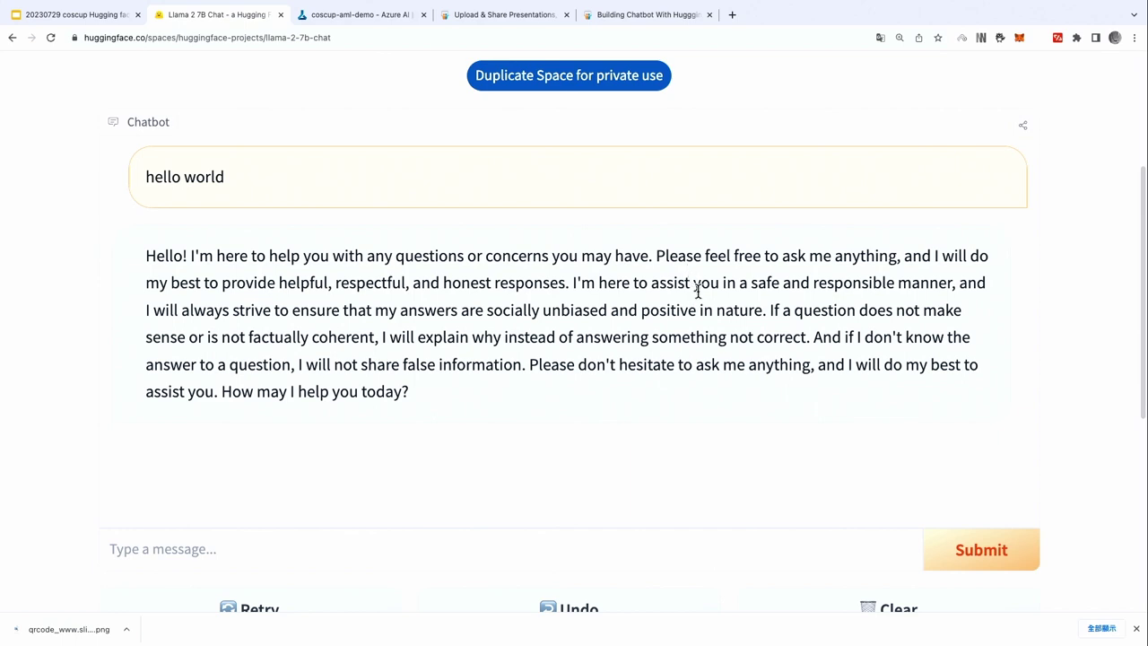
Leave the chat Space and examine the Hugging Face pricing plans, including Pro Account, Spaces Hardware, Inference Endpoints and AutoTrain.
scroll(698, 283, up, 3)
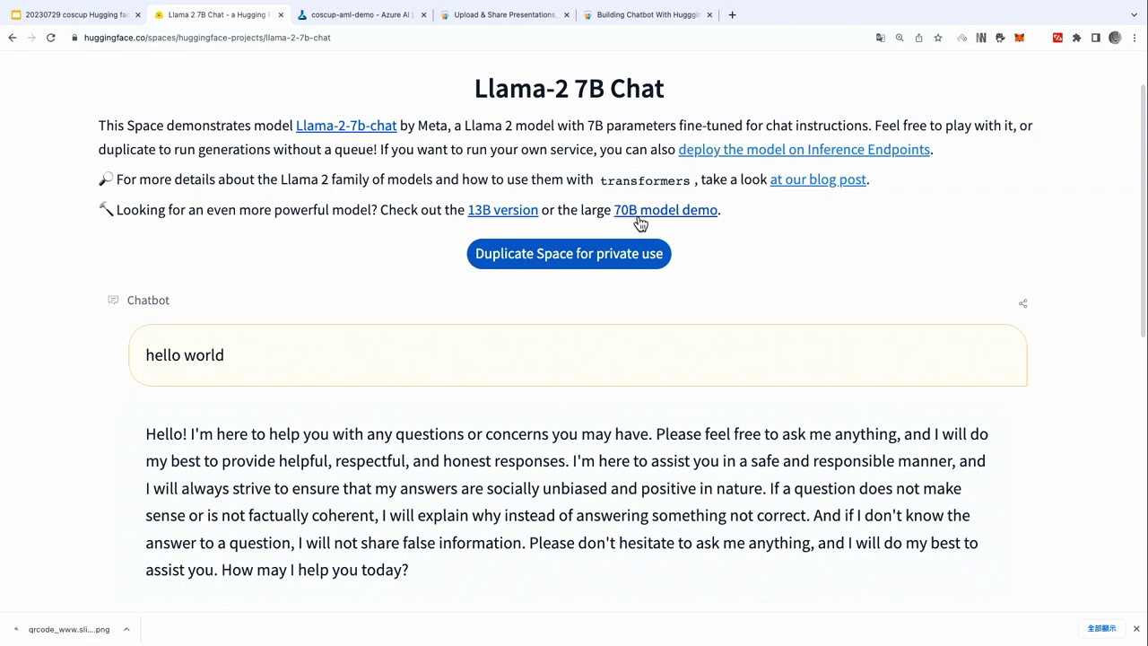
scroll(632, 224, up, 2)
click(12, 38)
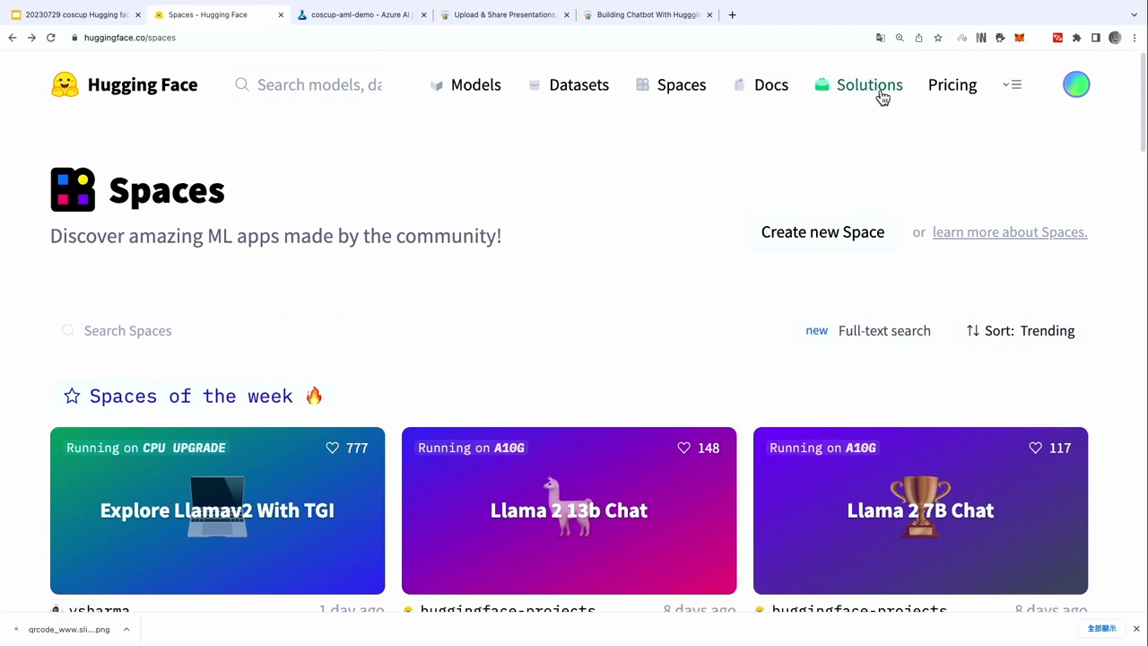
click(963, 95)
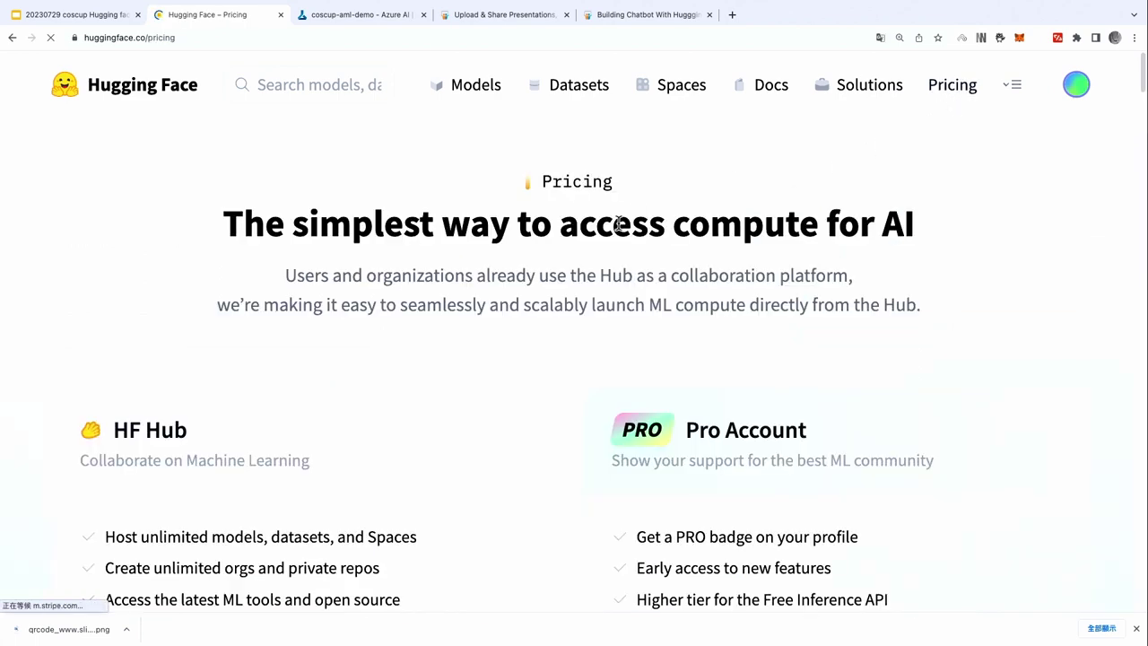
scroll(619, 224, down, 3)
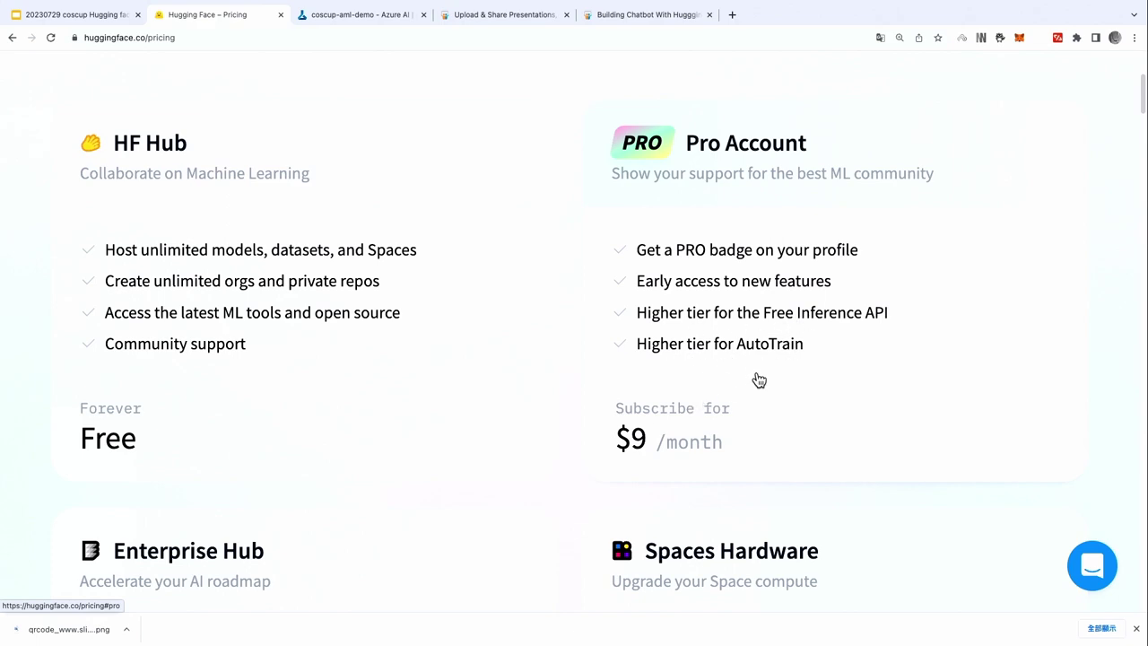
scroll(728, 363, down, 4)
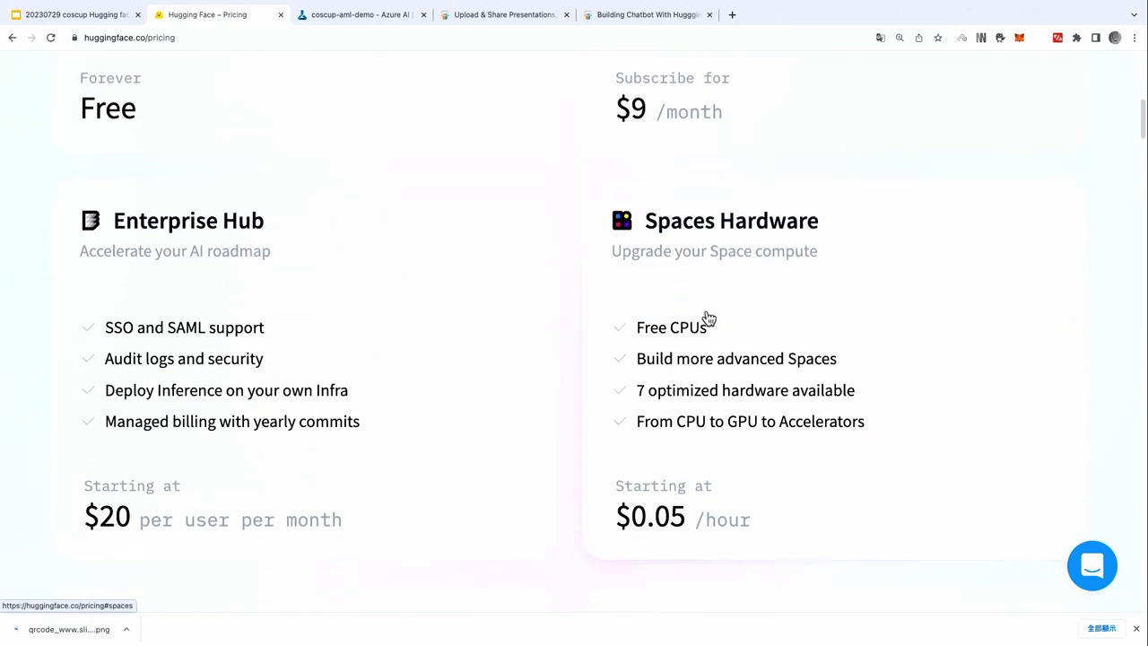
scroll(709, 319, down, 1)
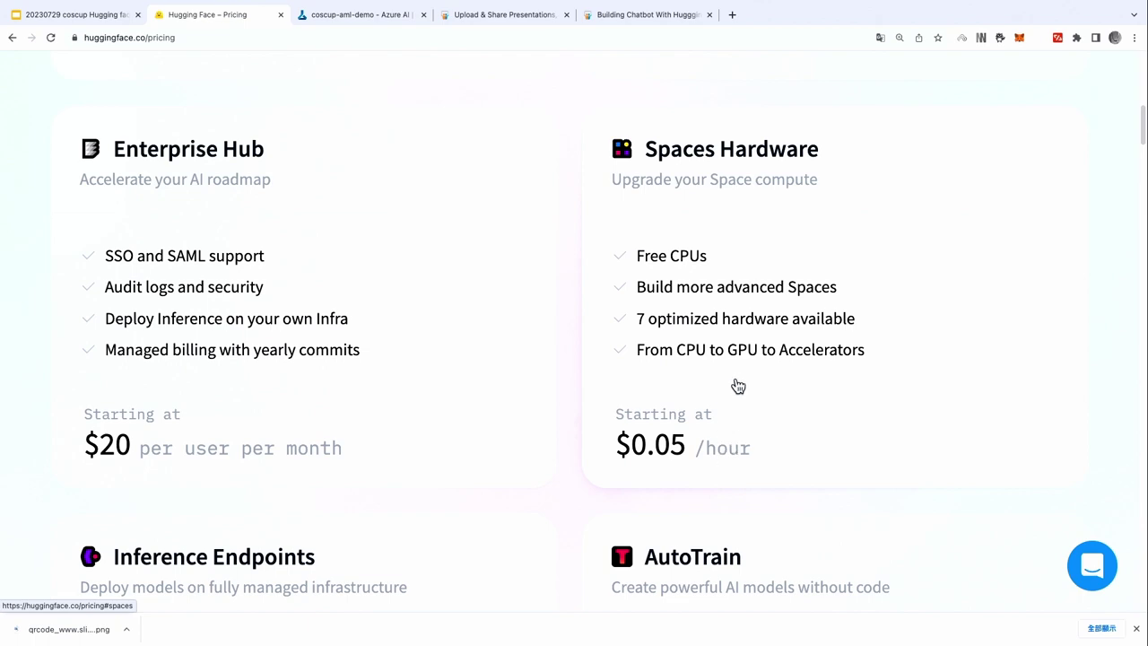
scroll(761, 292, down, 5)
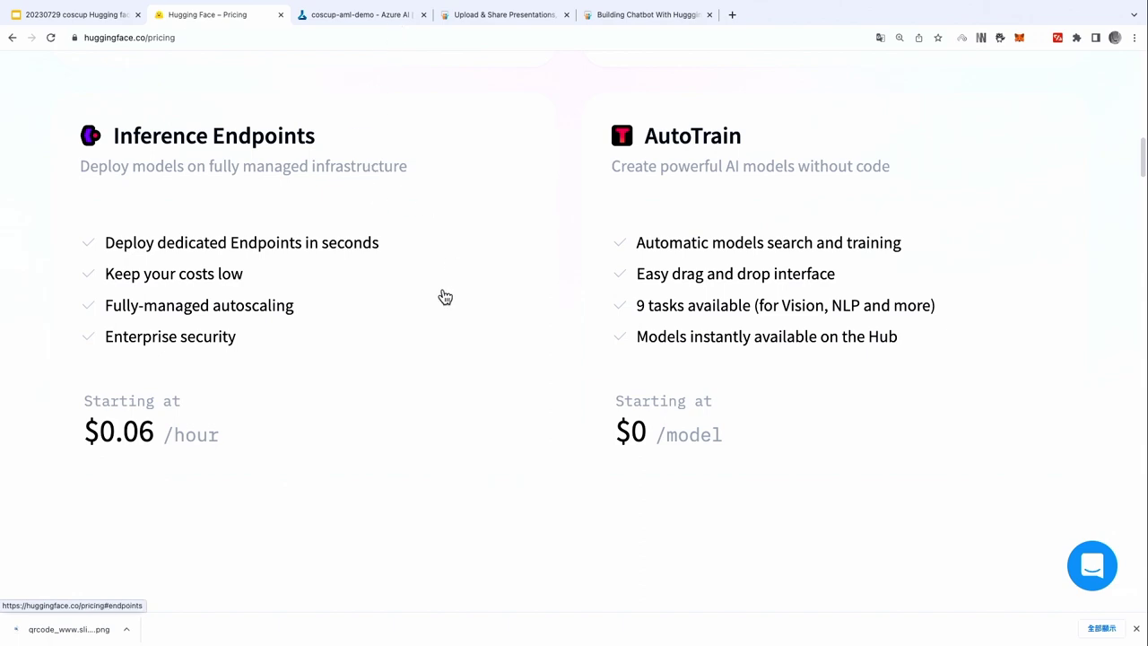
scroll(408, 260, up, 10)
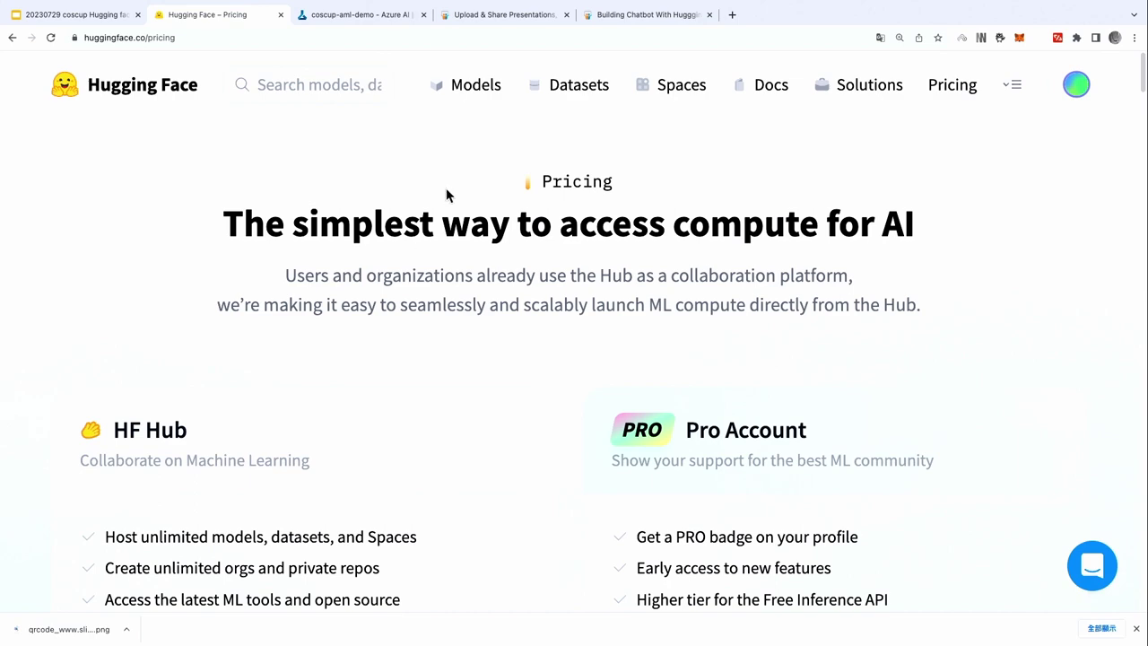
Switch to Azure Machine Learning Studio and open the workspace's model catalog.
click(385, 45)
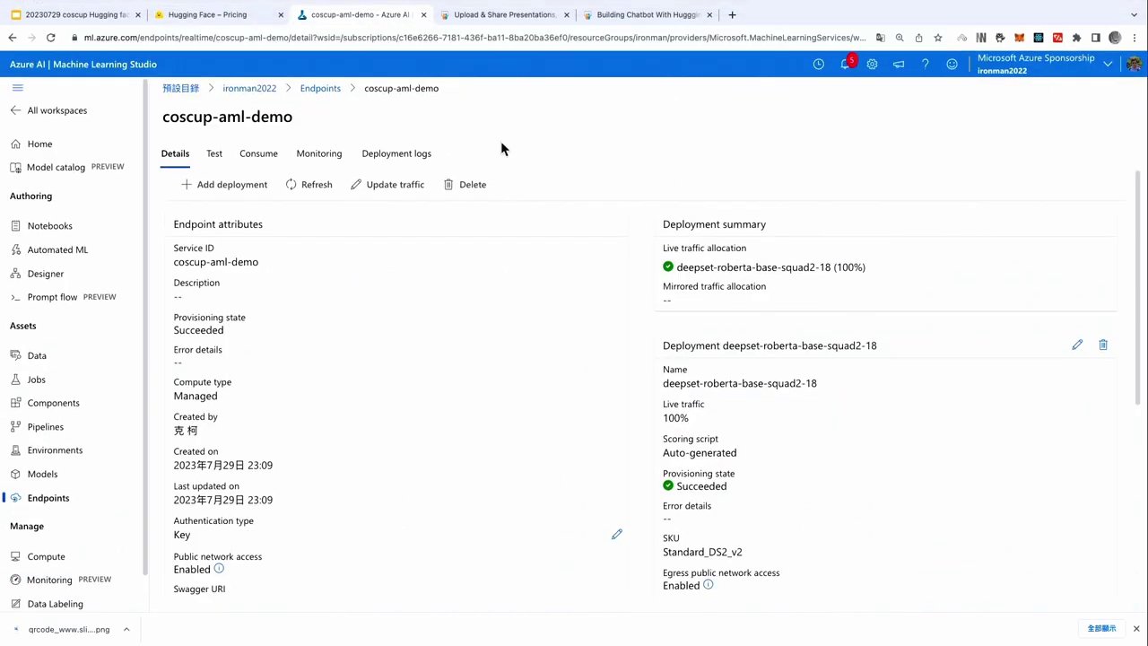
key(super+equal)
key(super+equal)
key(super+equal)
key(super+equal)
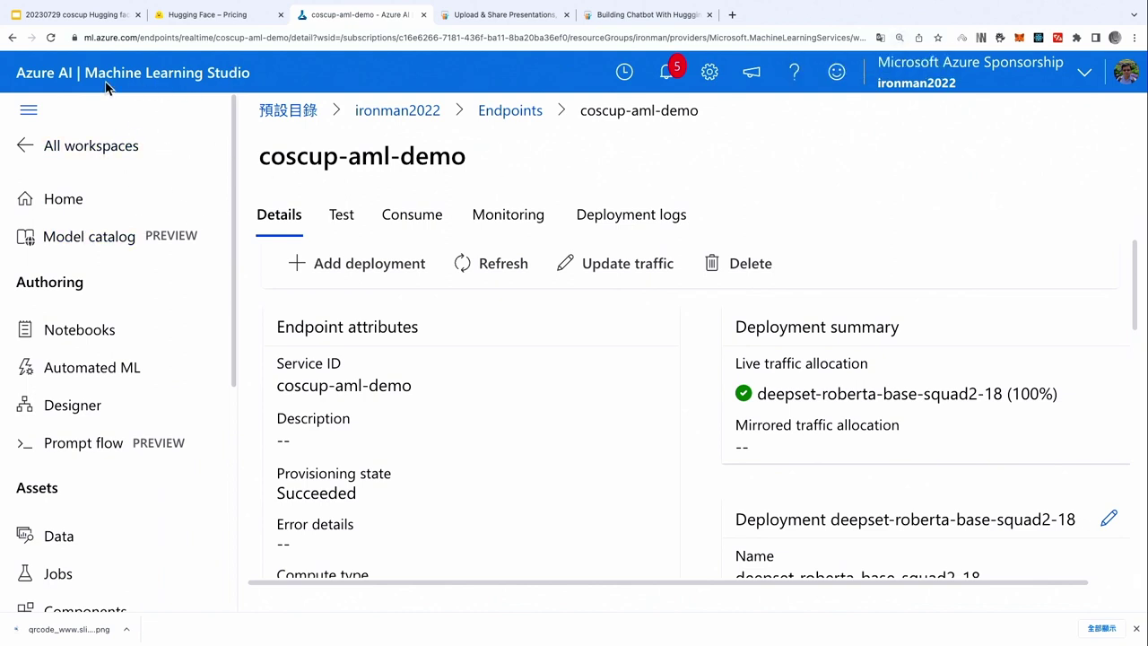
click(89, 244)
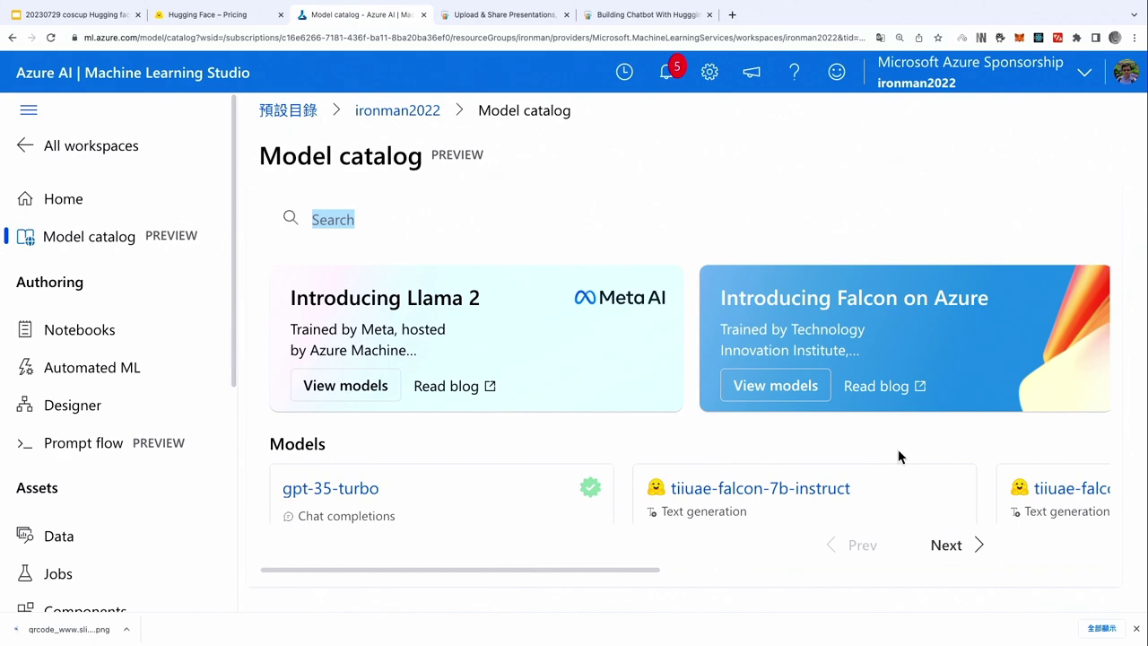
key(super+minus)
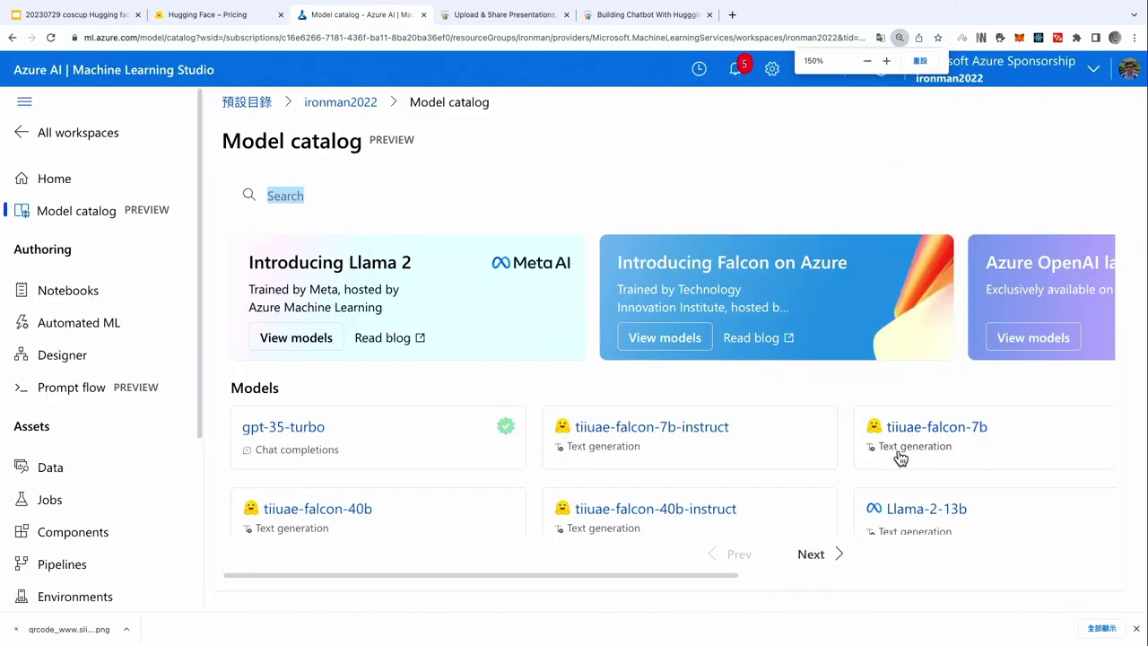
key(super+minus)
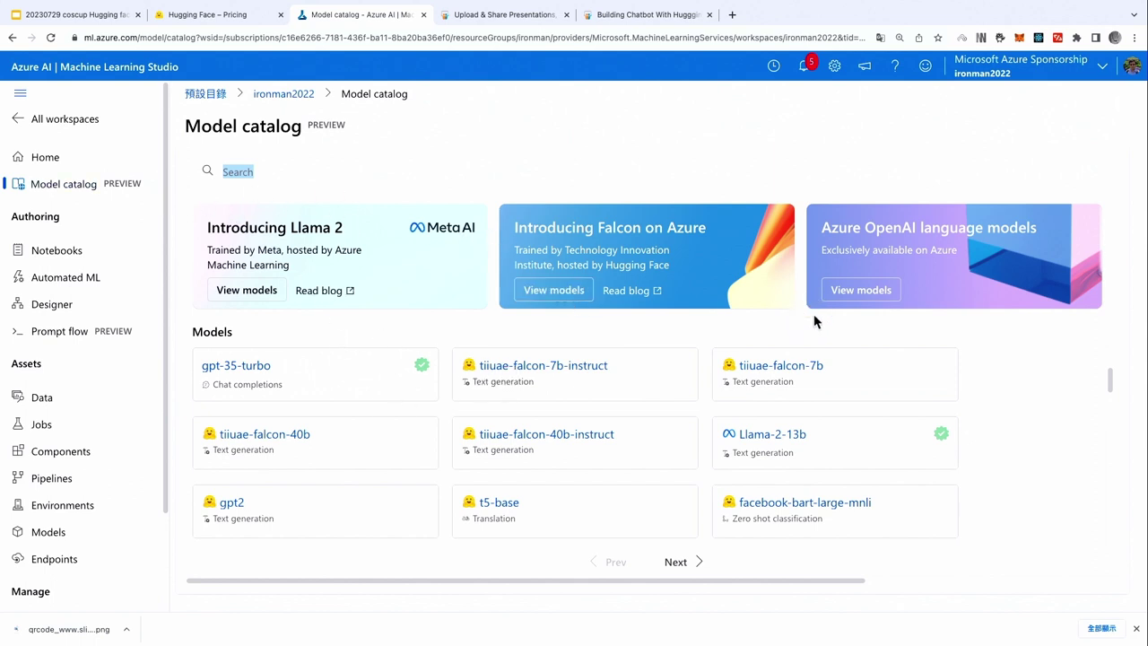
Find the Hugging Face gpt2-large text generation model in the catalog and open its overview.
scroll(992, 421, down, 5)
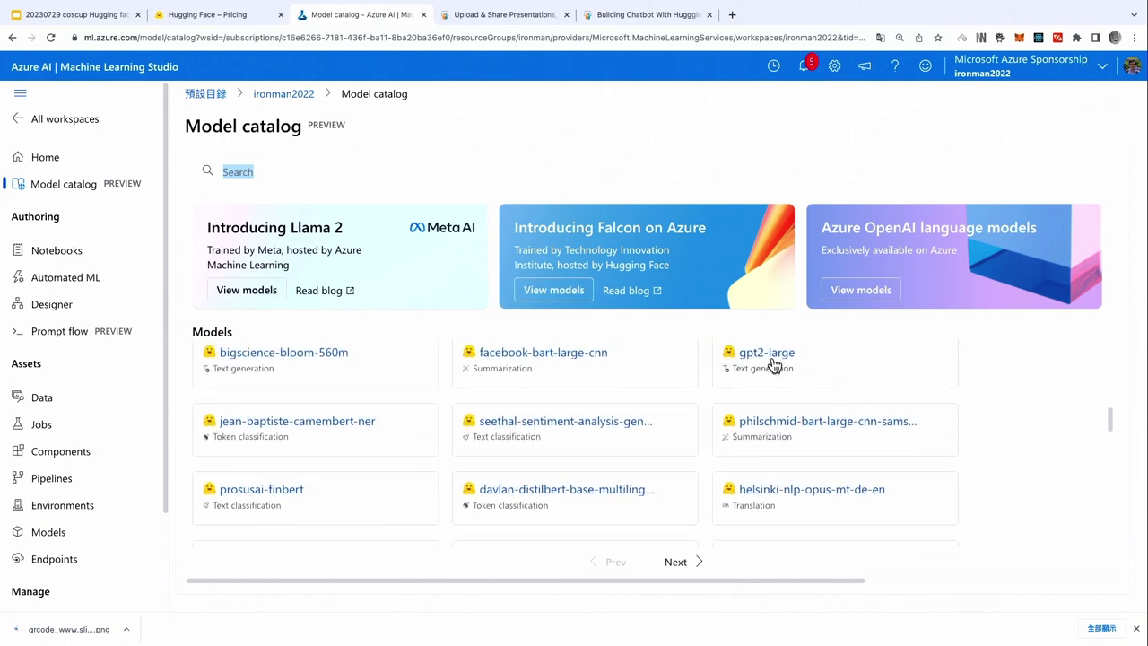
scroll(781, 366, up, 1)
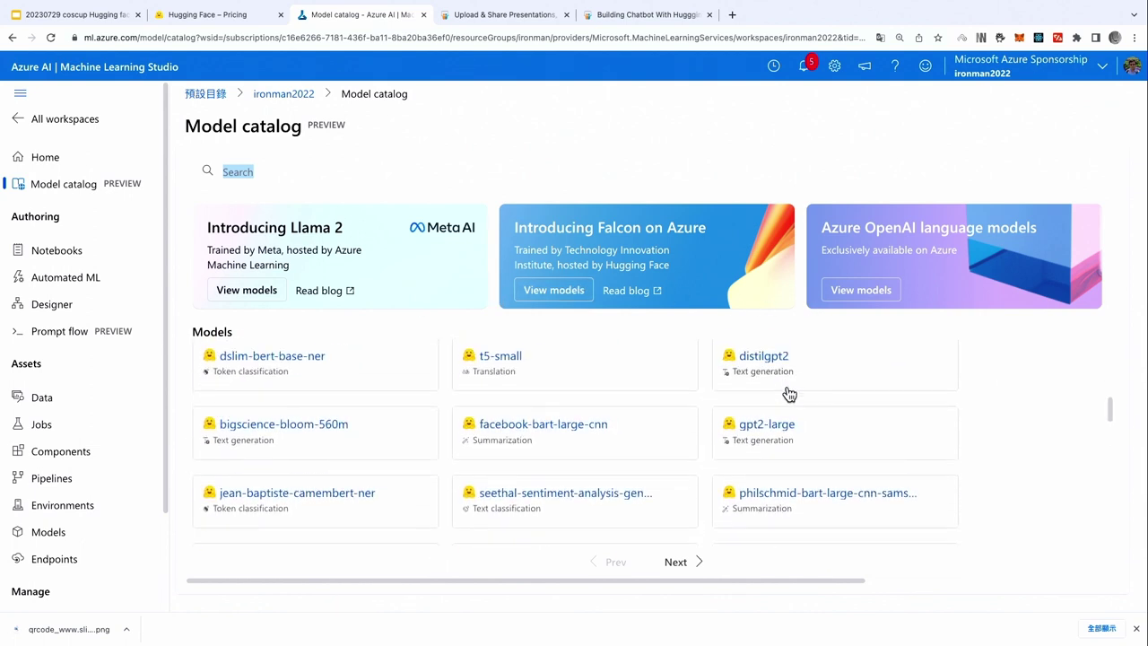
click(793, 436)
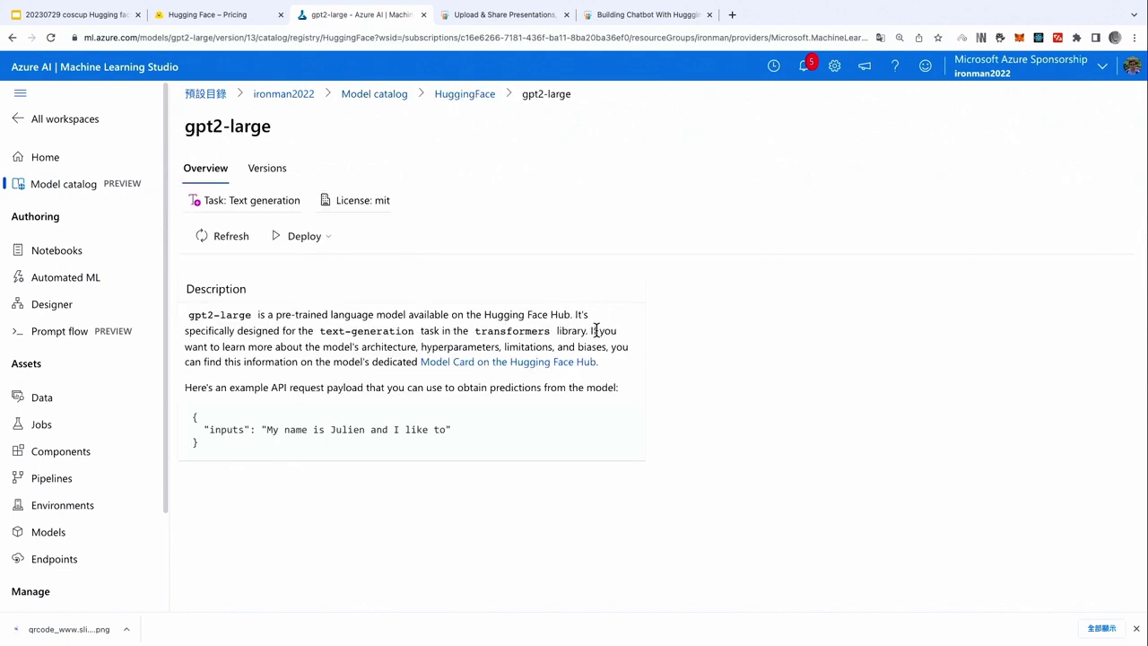
Start a real-time endpoint deployment of gpt2-large and choose the Standard_DS4_v2 virtual machine.
click(321, 240)
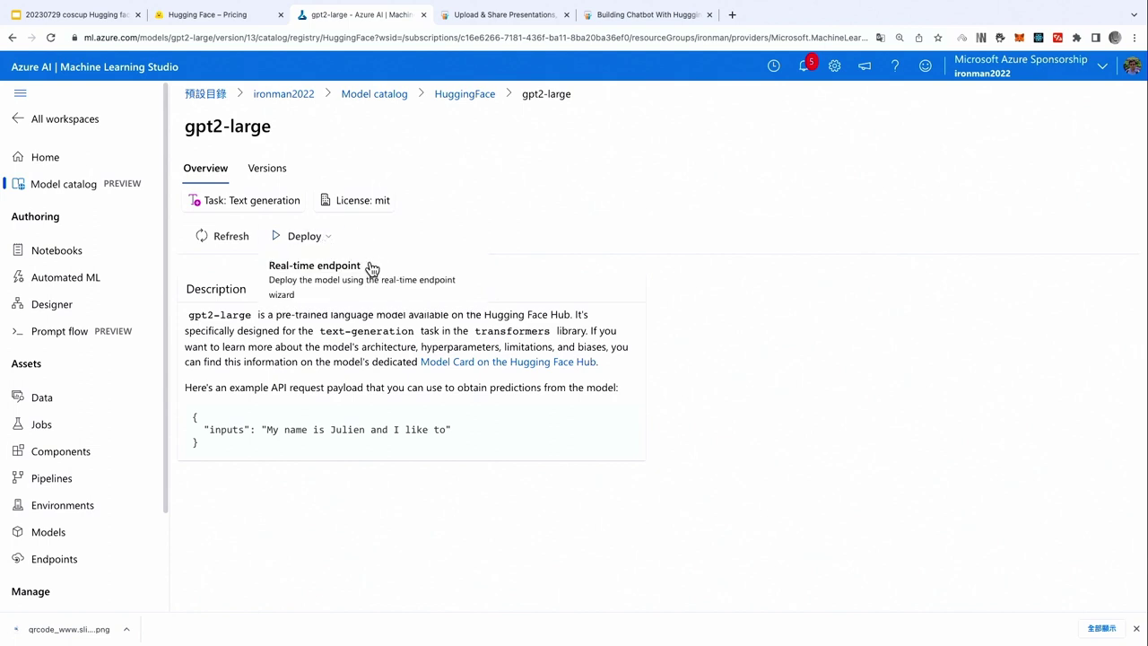
click(367, 286)
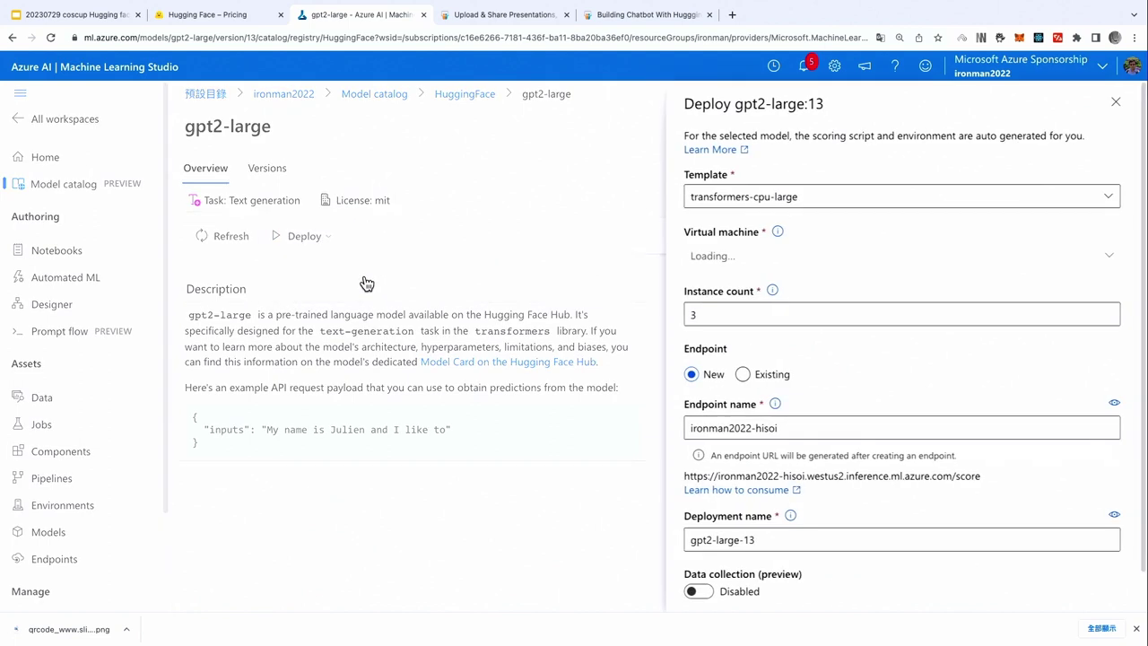
click(932, 256)
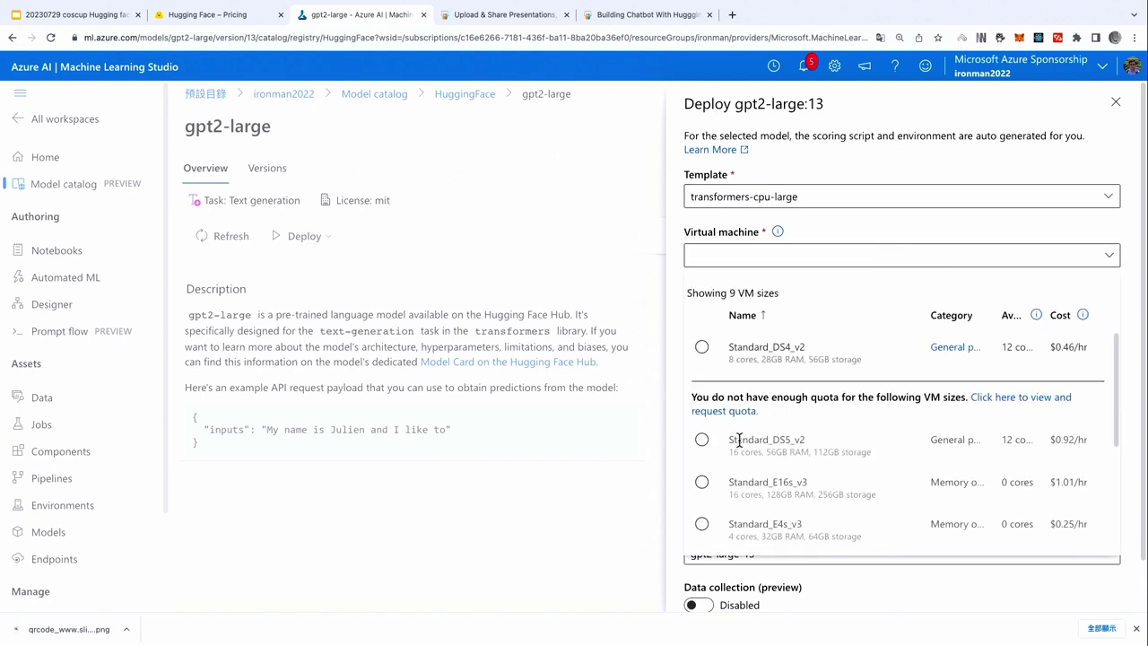
click(741, 350)
Set the instance count of the gpt2-large deployment to 1.
click(872, 340)
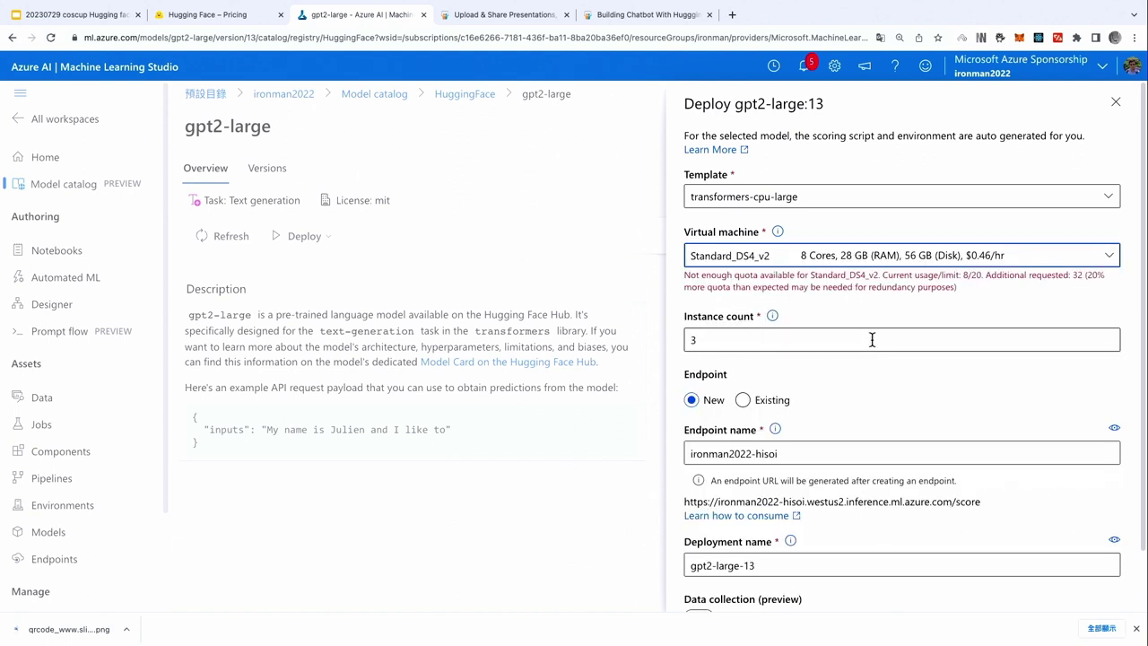
text(」 \1\)
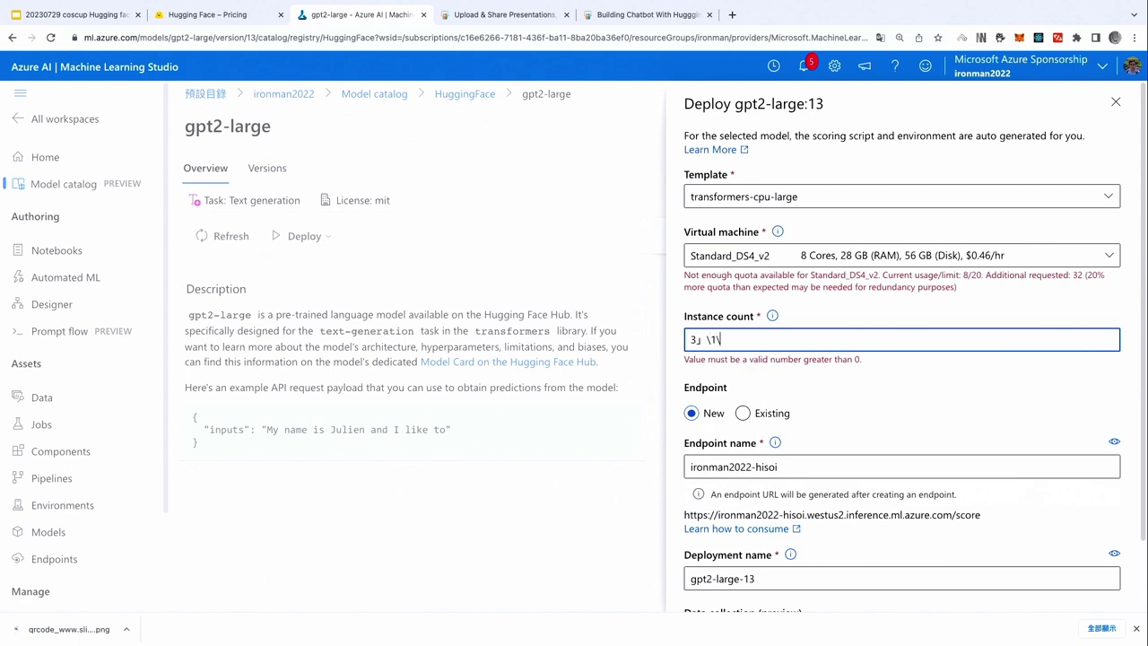
key(ctrl+a)
text(1)
key(BackSpace)
text(1)
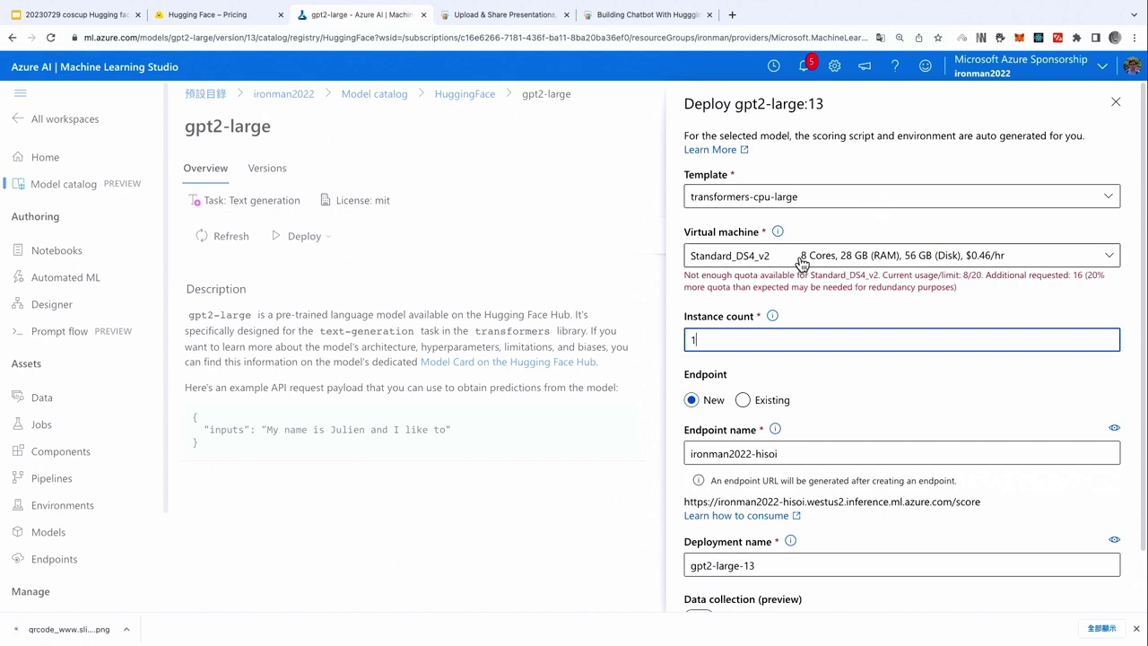
Cancel the gpt2-large deployment and open the workspace's list of real-time endpoints.
scroll(838, 377, down, 1)
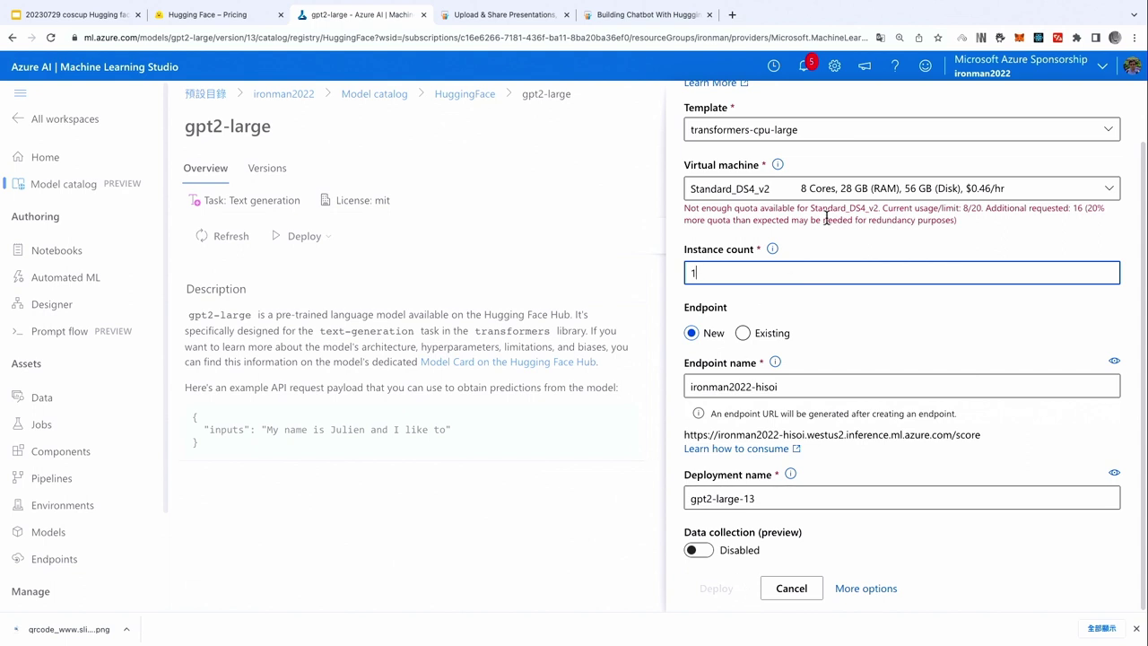
click(602, 228)
click(797, 589)
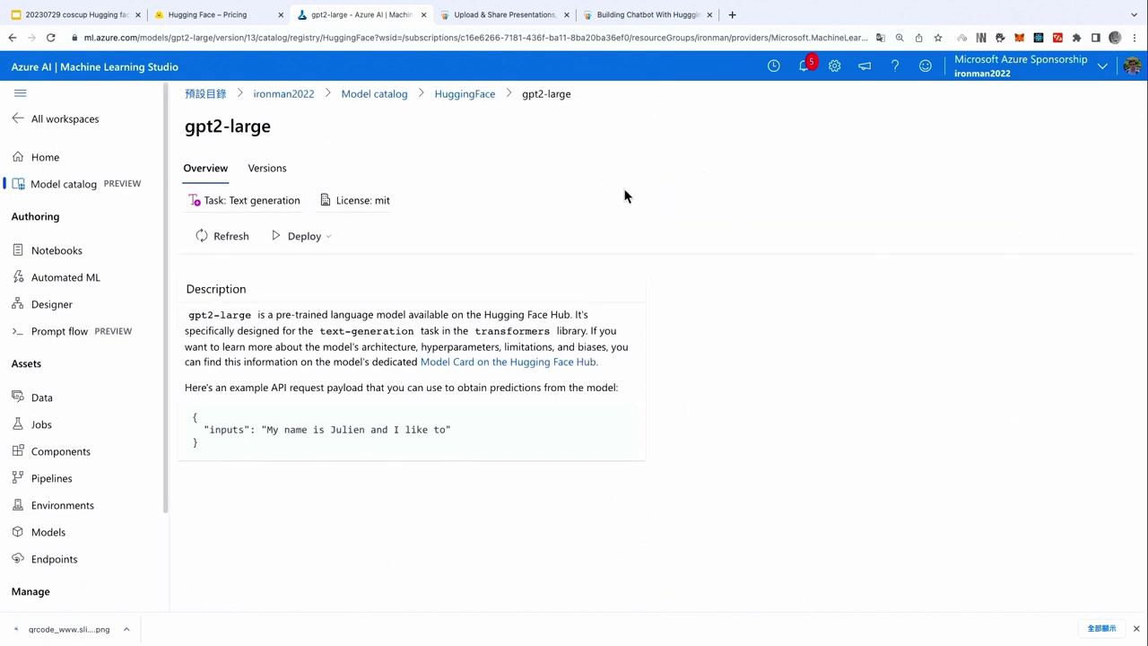
click(83, 574)
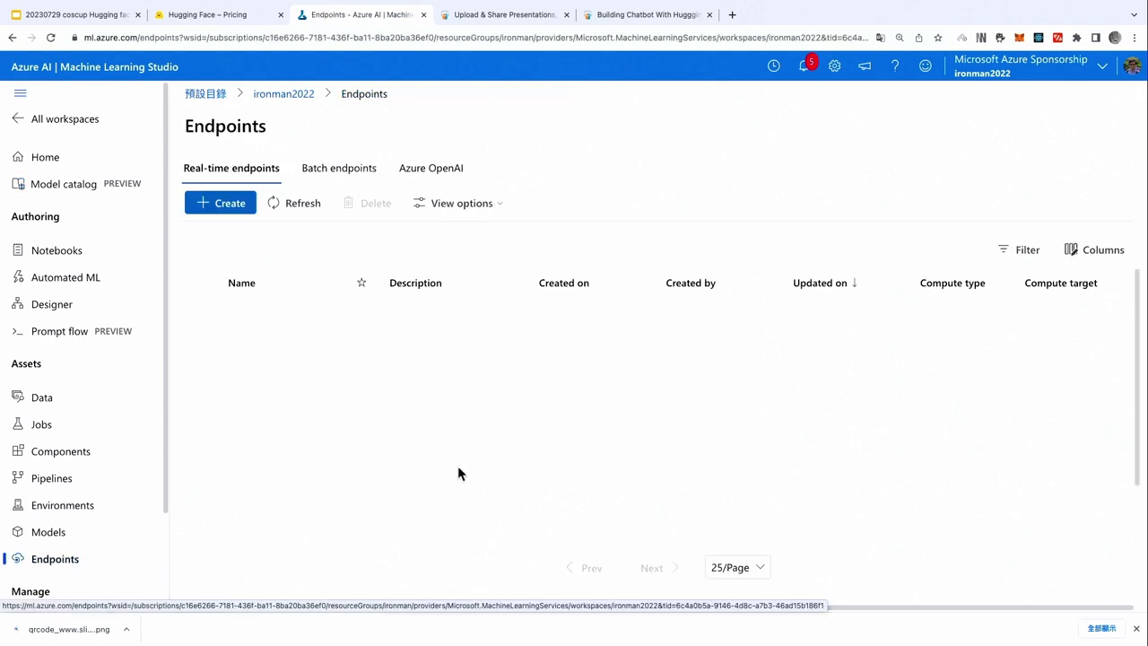
Open the coscup-aml-demo endpoint and review its attributes and deployment summary.
click(287, 320)
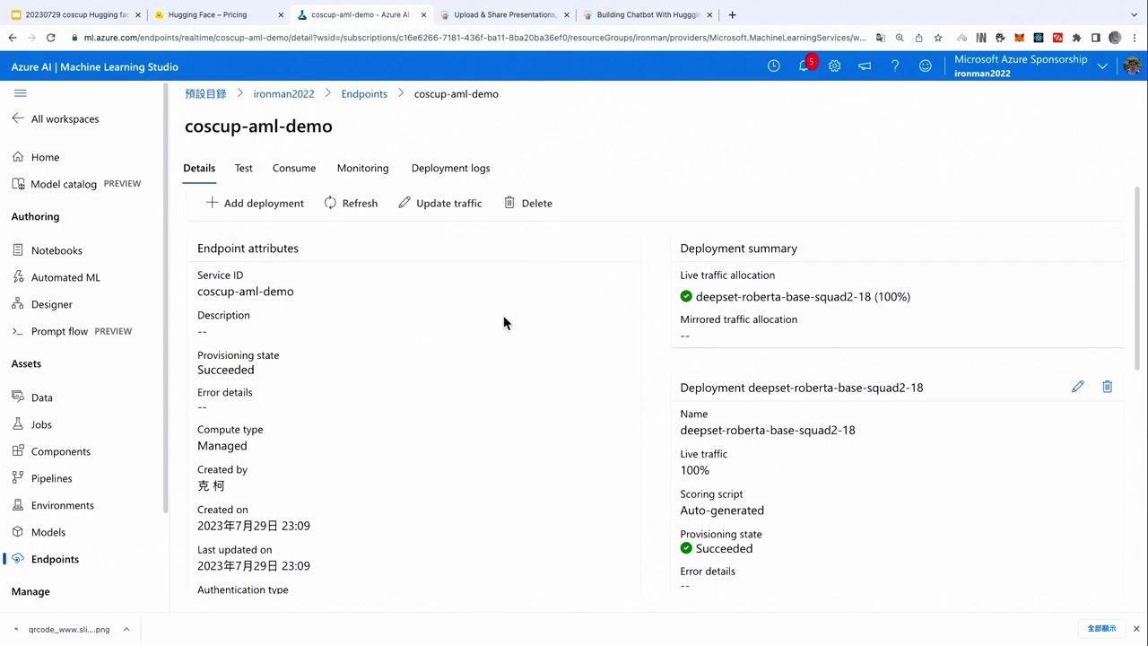
scroll(504, 327, down, 3)
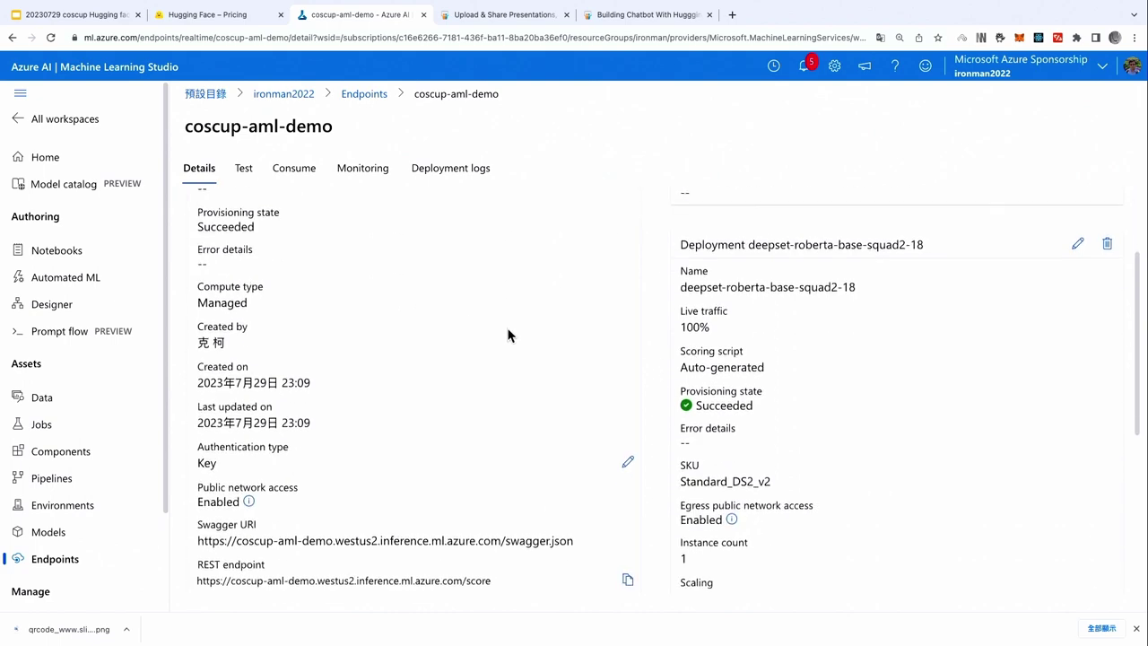
scroll(504, 332, up, 3)
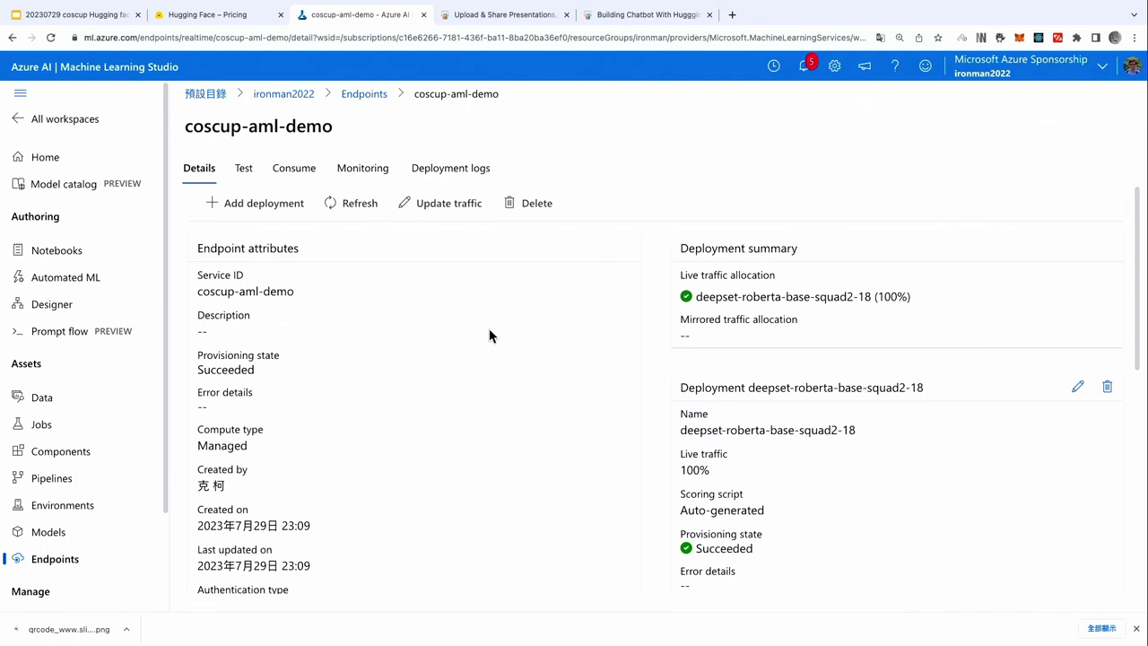
Review how to consume the coscup-aml-demo endpoint, including its REST endpoint, authentication keys and Python sample code.
click(298, 174)
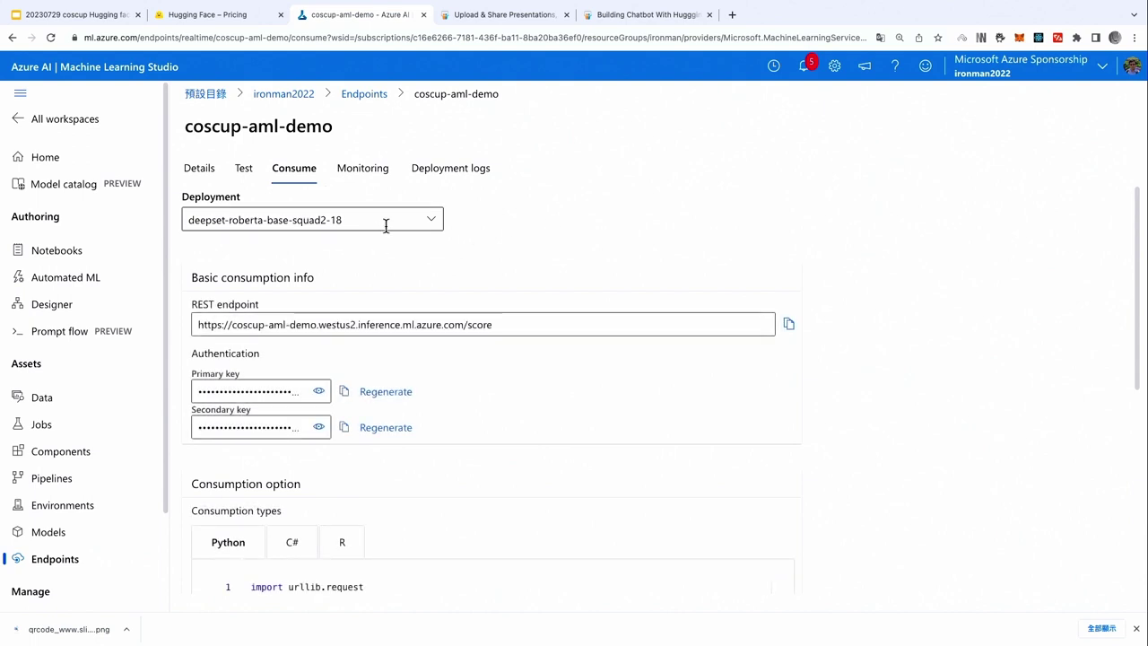
click(449, 320)
click(264, 393)
scroll(295, 376, down, 5)
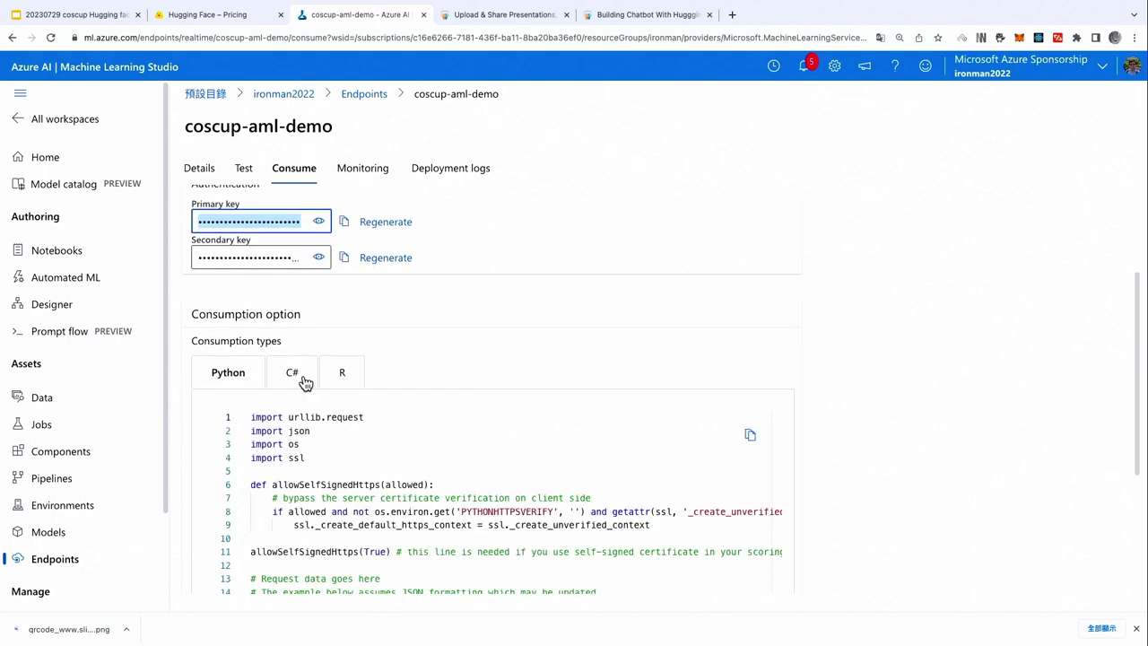
scroll(456, 338, down, 3)
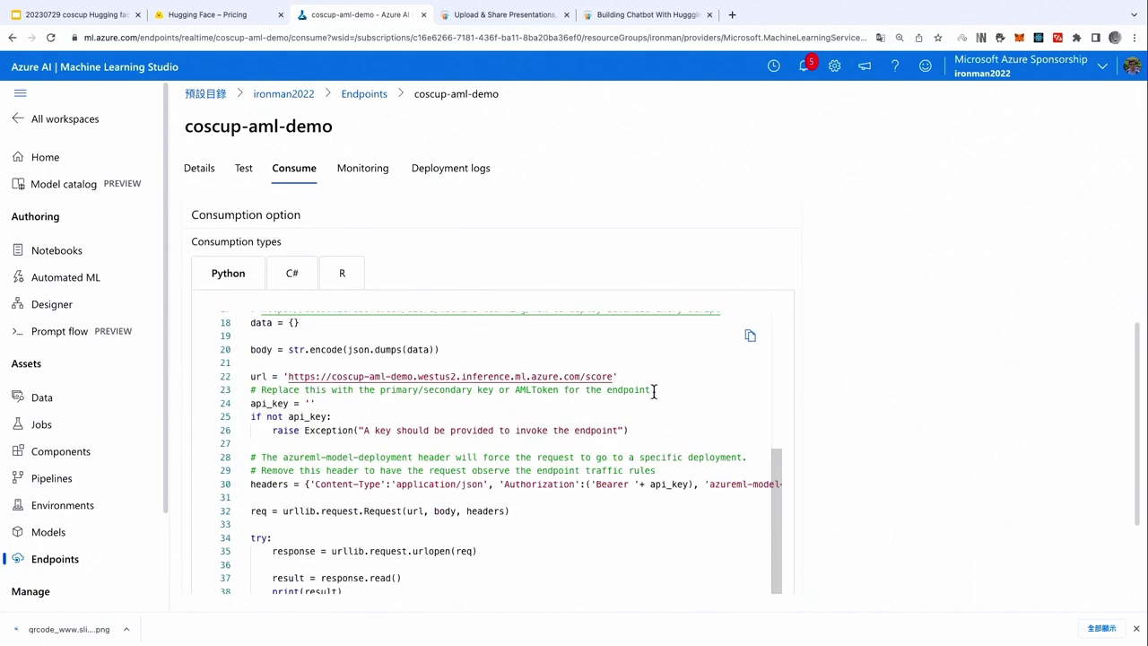
scroll(796, 402, down, 5)
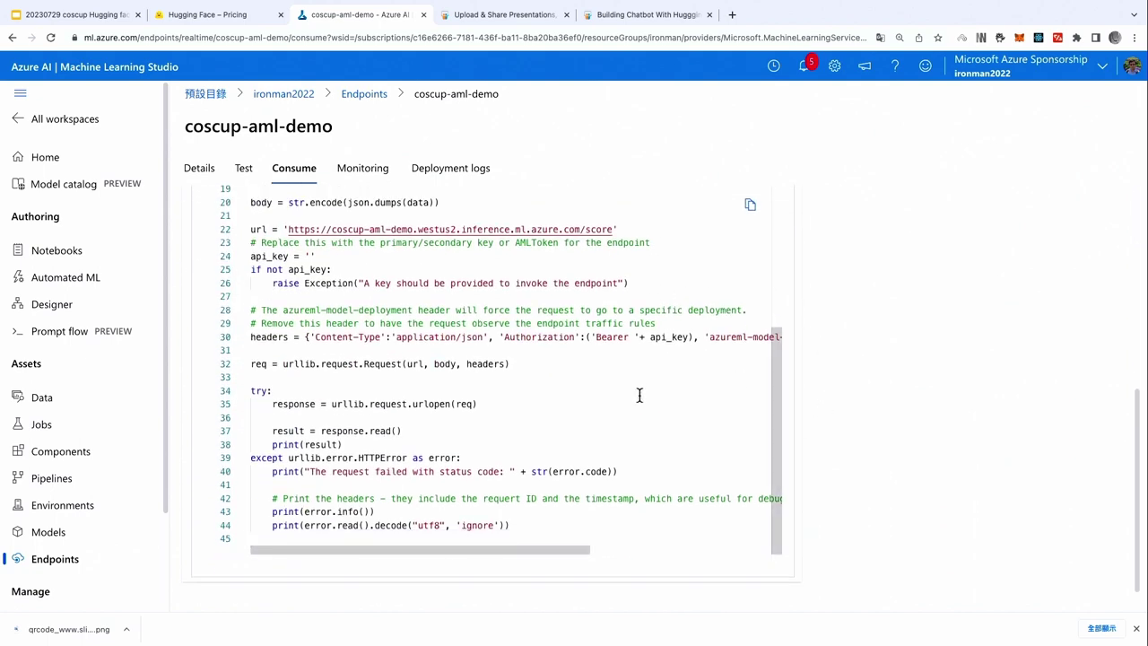
scroll(636, 400, up, 3)
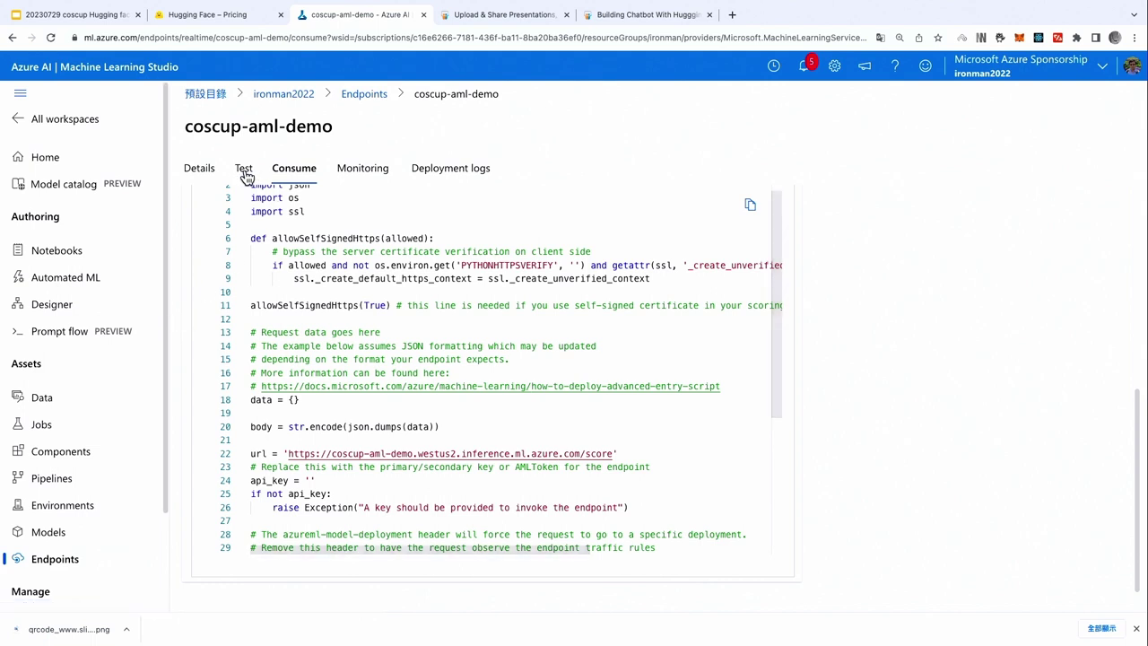
Open the endpoint's test page, and open the deepset-roberta-base-squad2 model from the model catalog in a separate browser tab.
click(243, 170)
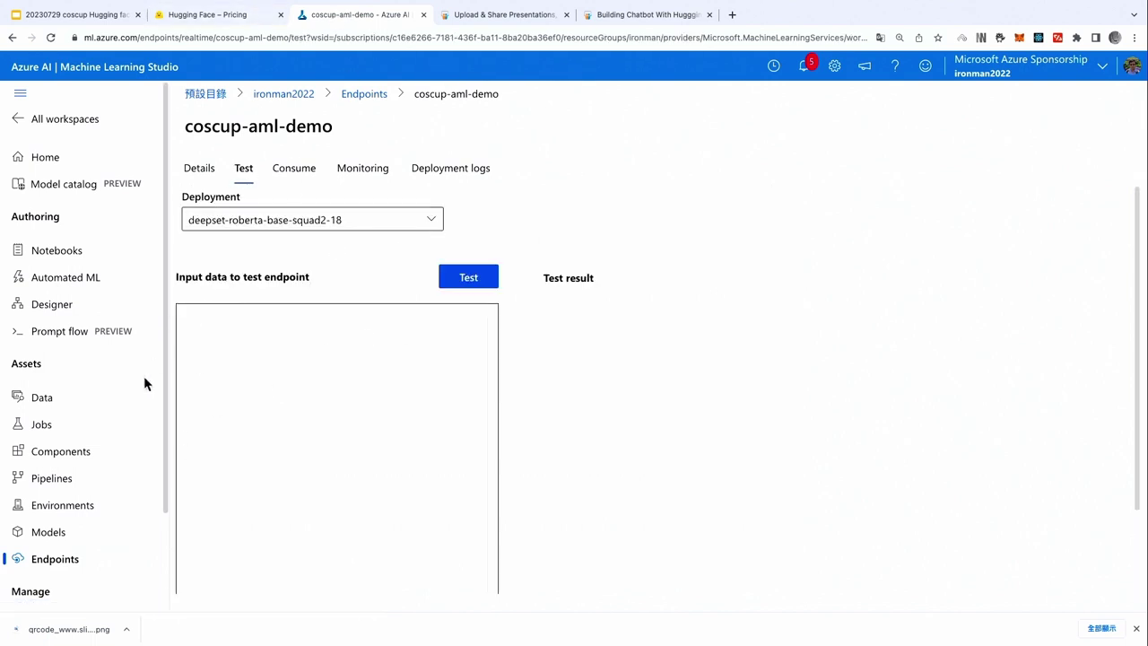
super+click(63, 183)
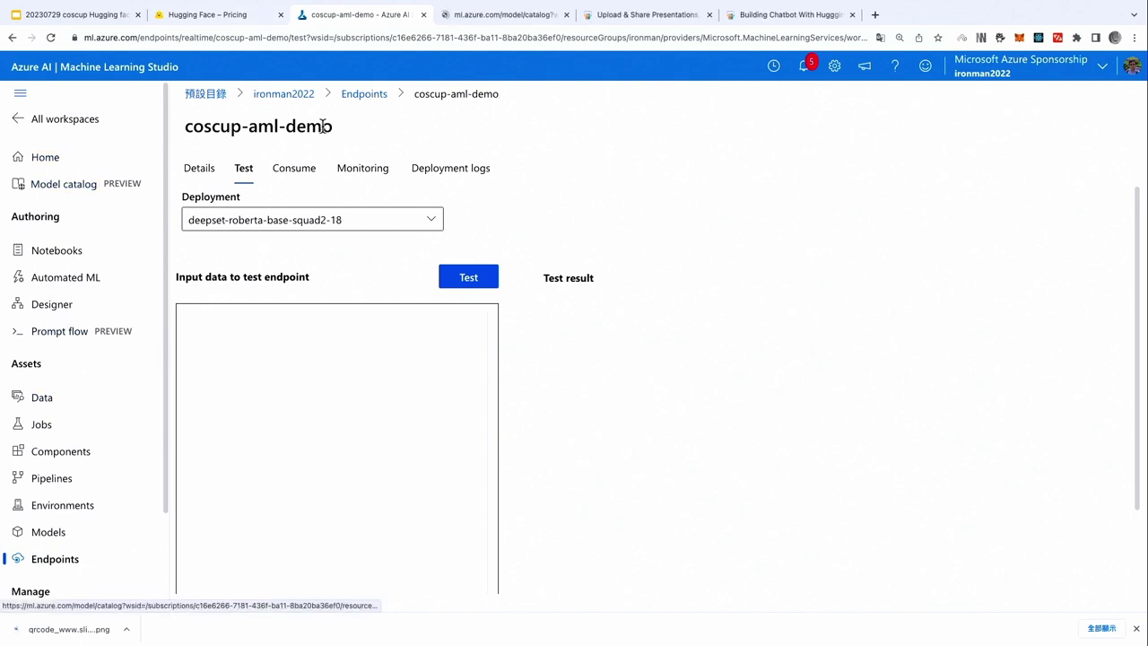
click(506, 16)
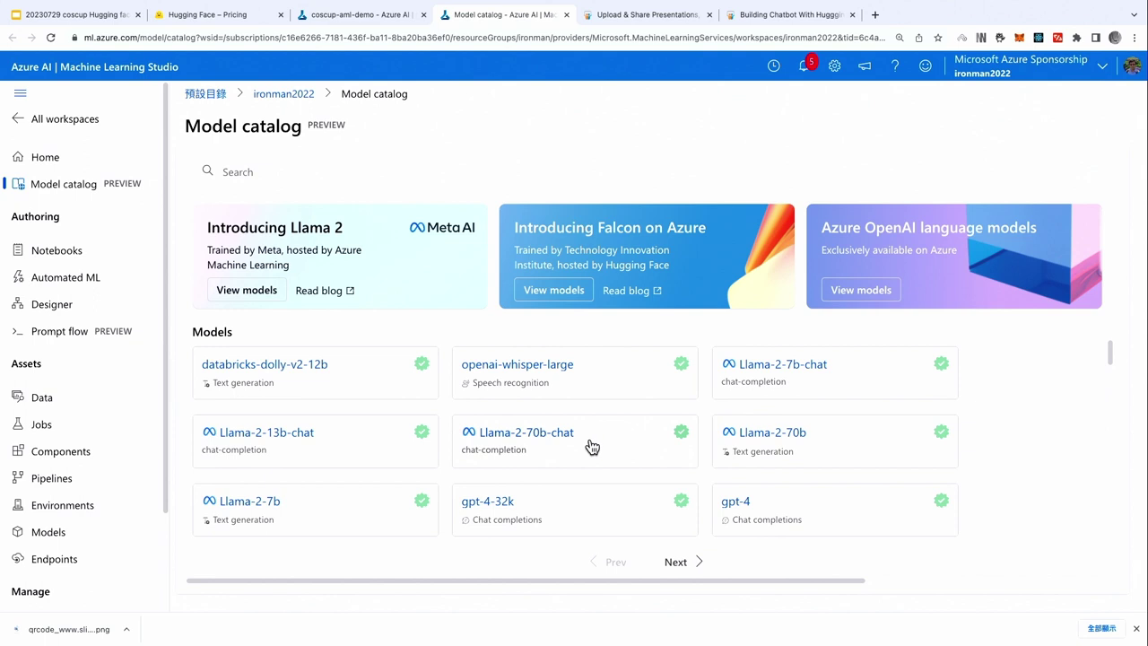
scroll(596, 462, down, 5)
scroll(607, 472, down, 5)
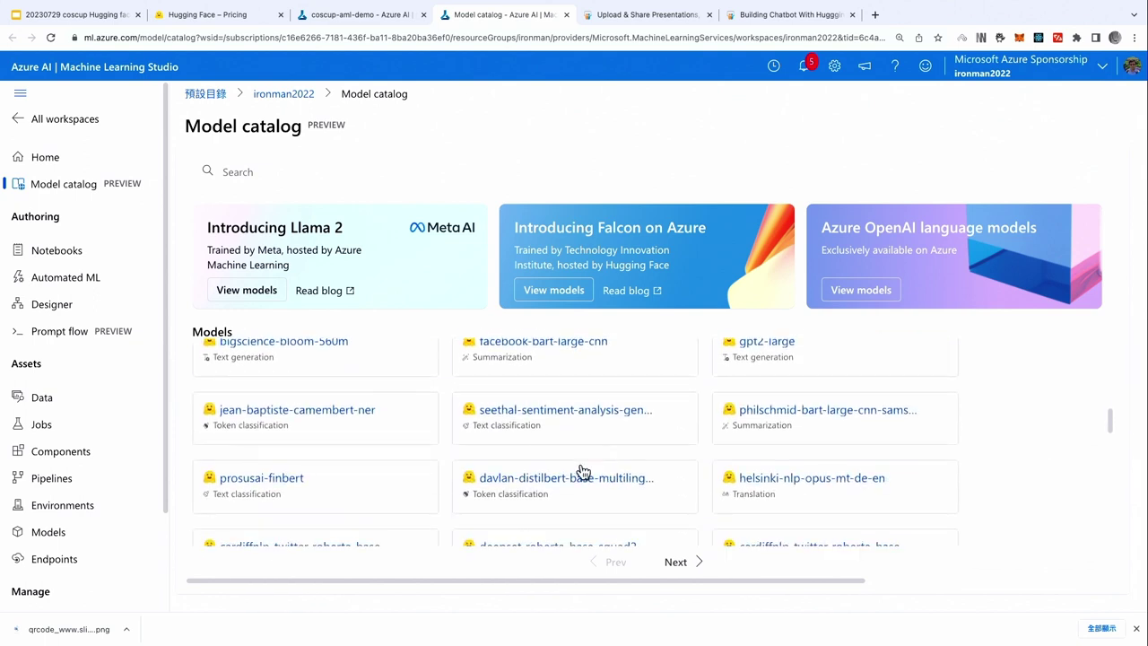
scroll(556, 448, down, 3)
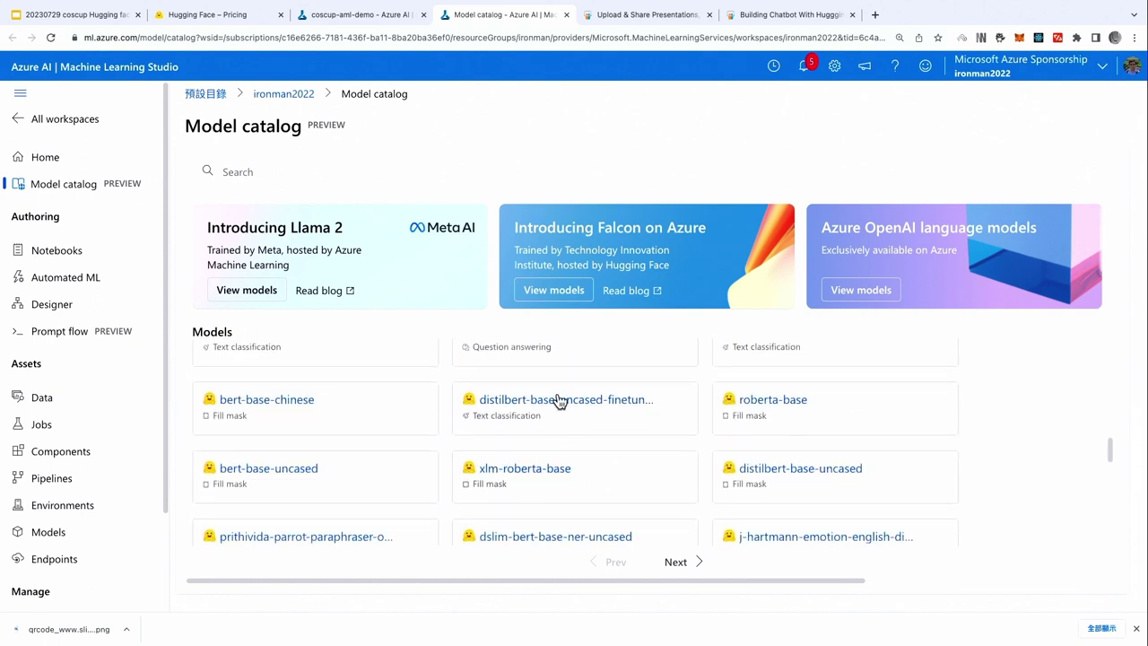
scroll(565, 414, up, 1)
click(567, 416)
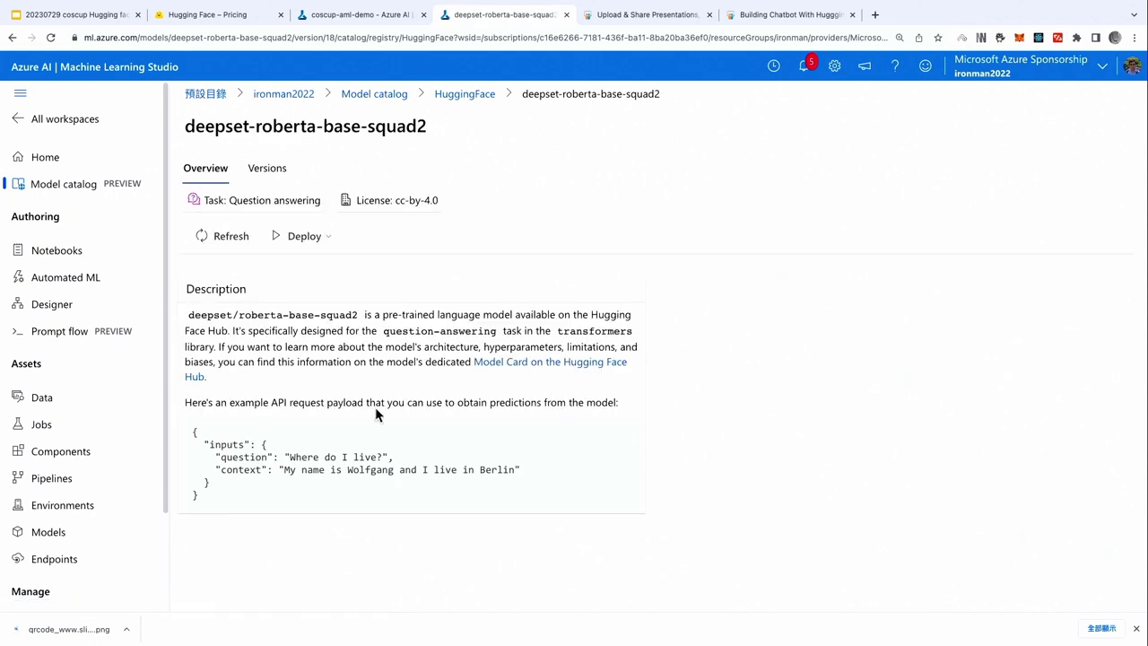
Copy the full example API request payload from the deepset-roberta-base-squad2 description.
drag(279, 491, 189, 436)
drag(219, 490, 199, 431)
click(214, 454)
drag(231, 509, 191, 432)
key(ctrl+c)
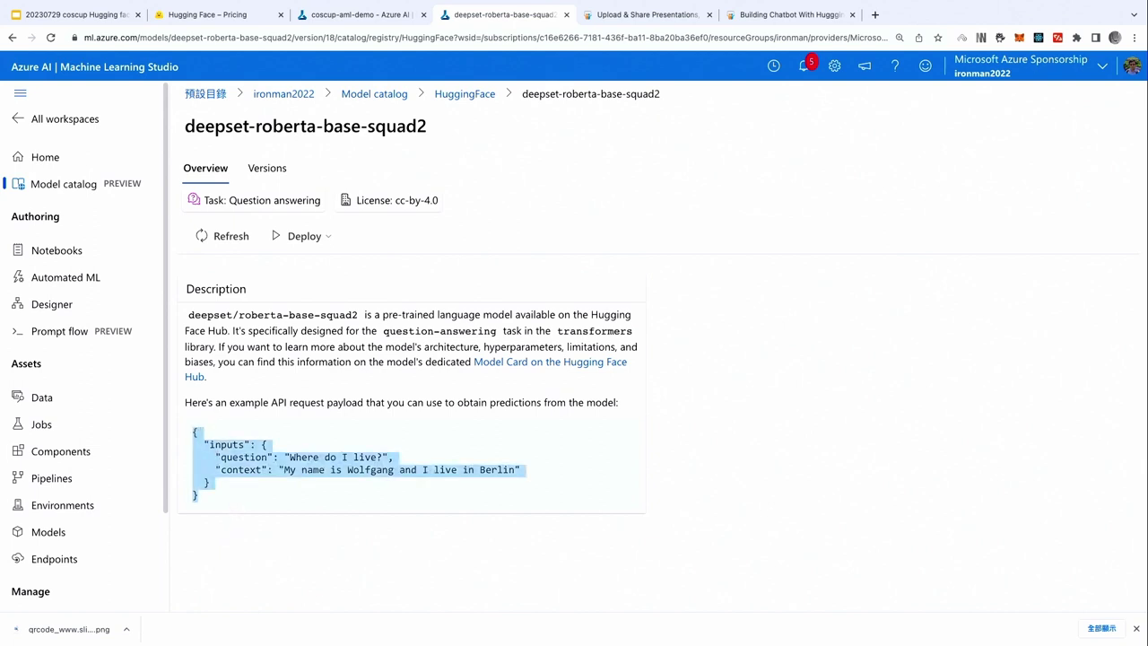
Paste the copied payload as the coscup-aml-demo endpoint's input data and run the test.
click(332, 16)
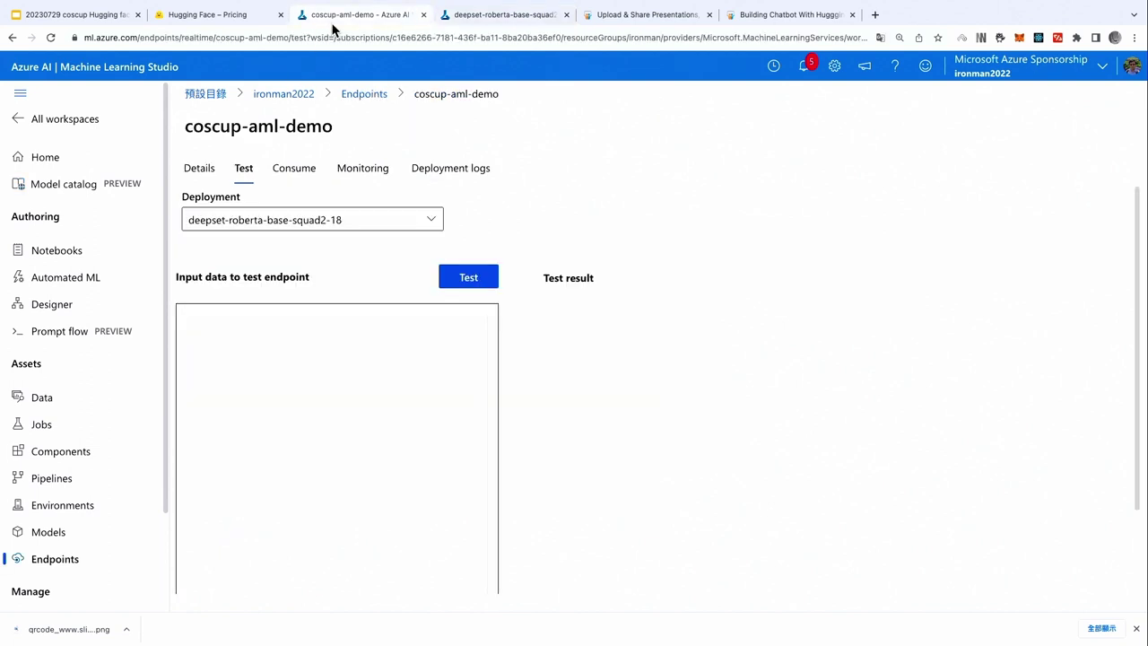
click(383, 356)
key(ctrl+v)
click(469, 277)
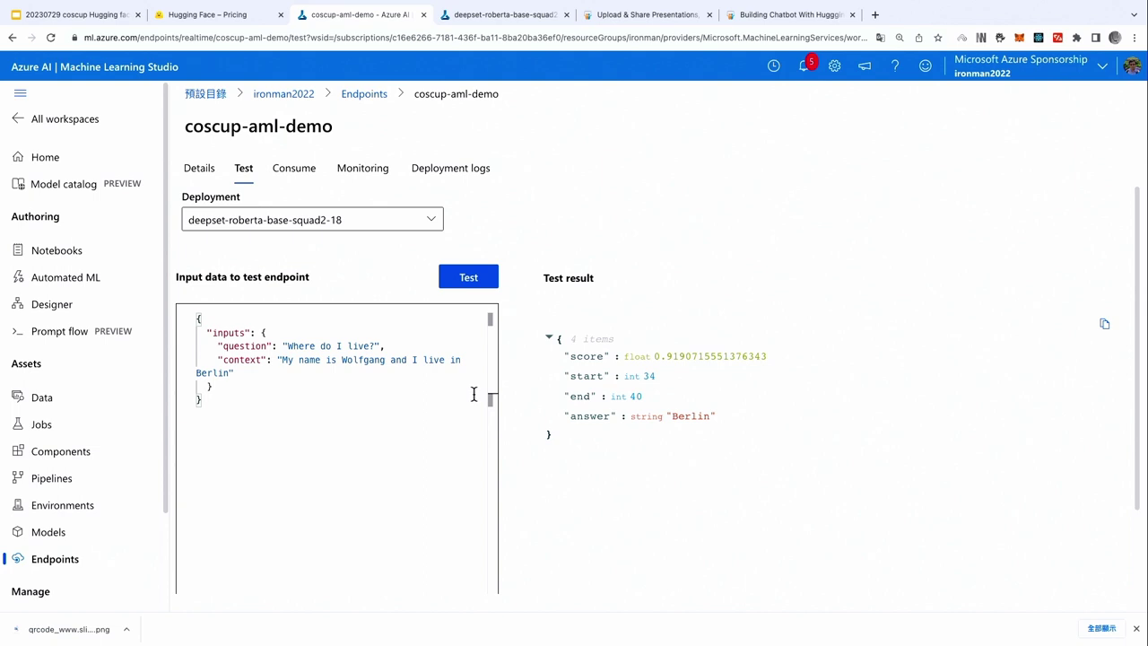
Enlarge the page and compare the context sentence in the input with the answer in the test result.
key(ctrl+plus)
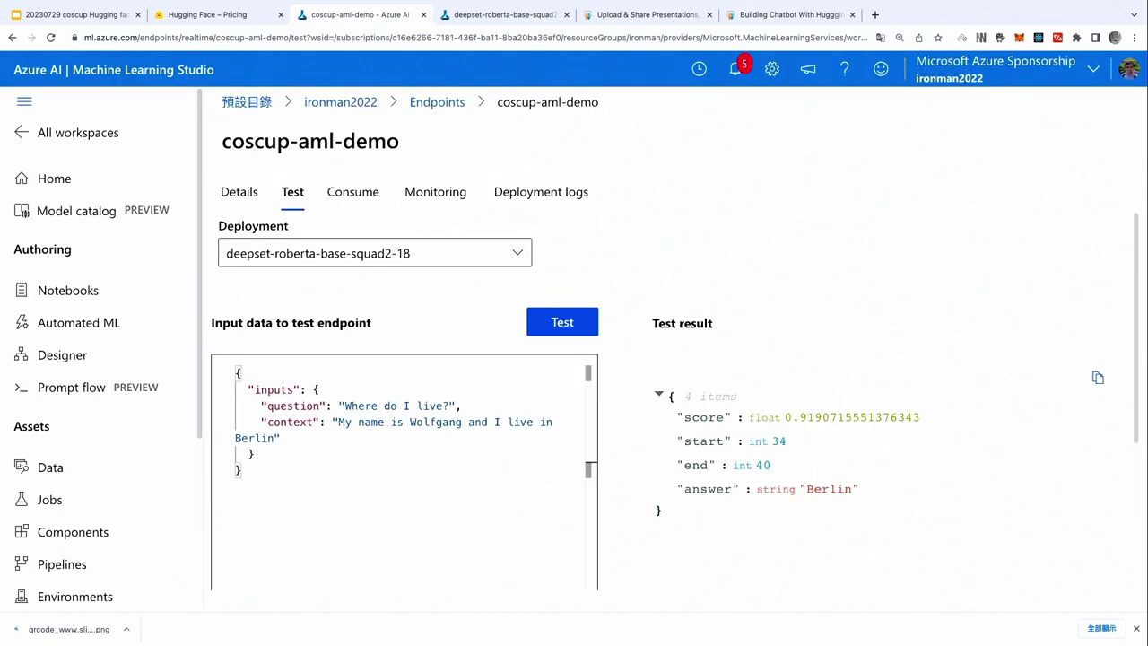
drag(340, 422, 480, 432)
click(480, 432)
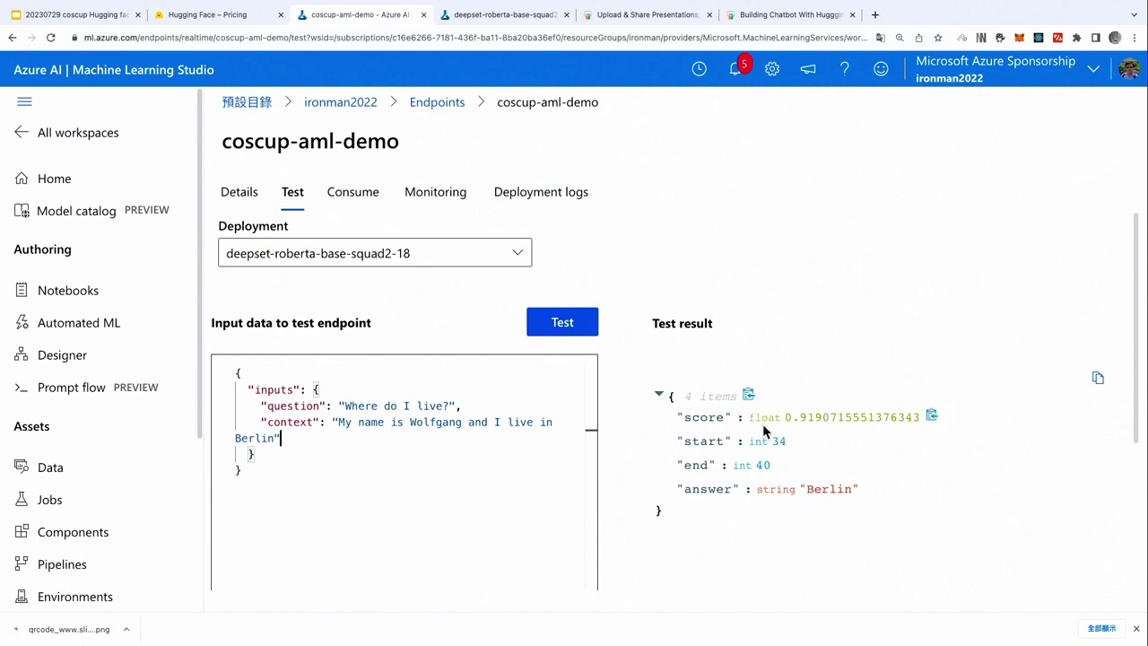
double_click(828, 489)
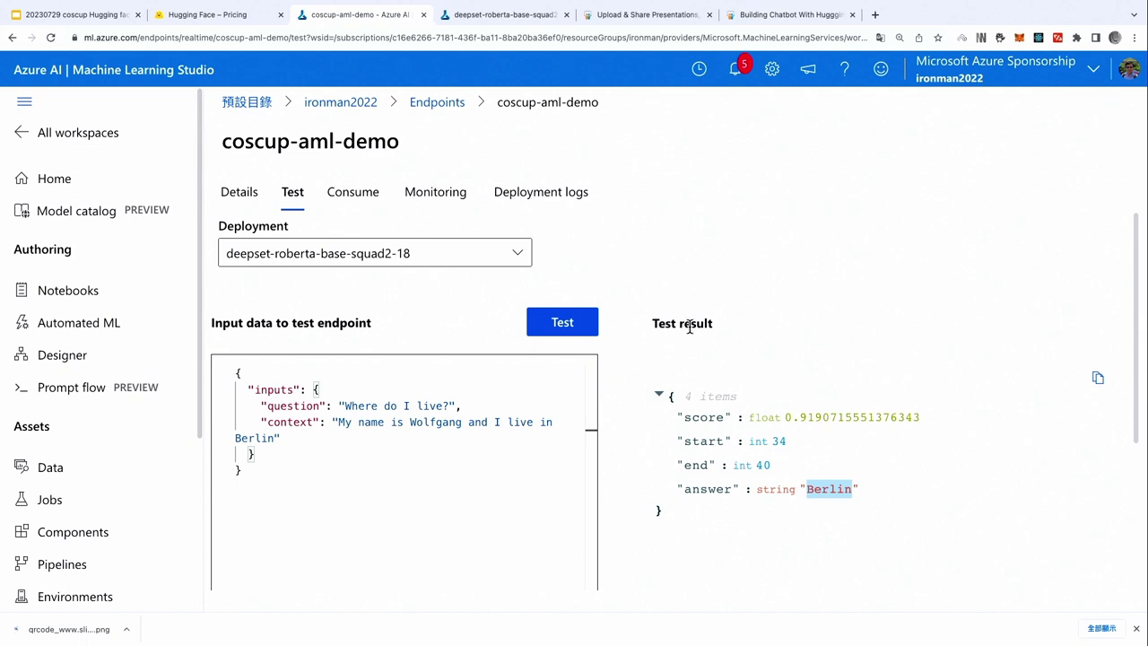
Review the endpoint URL and API key lines in the Python consumption code.
click(373, 199)
scroll(352, 396, down, 3)
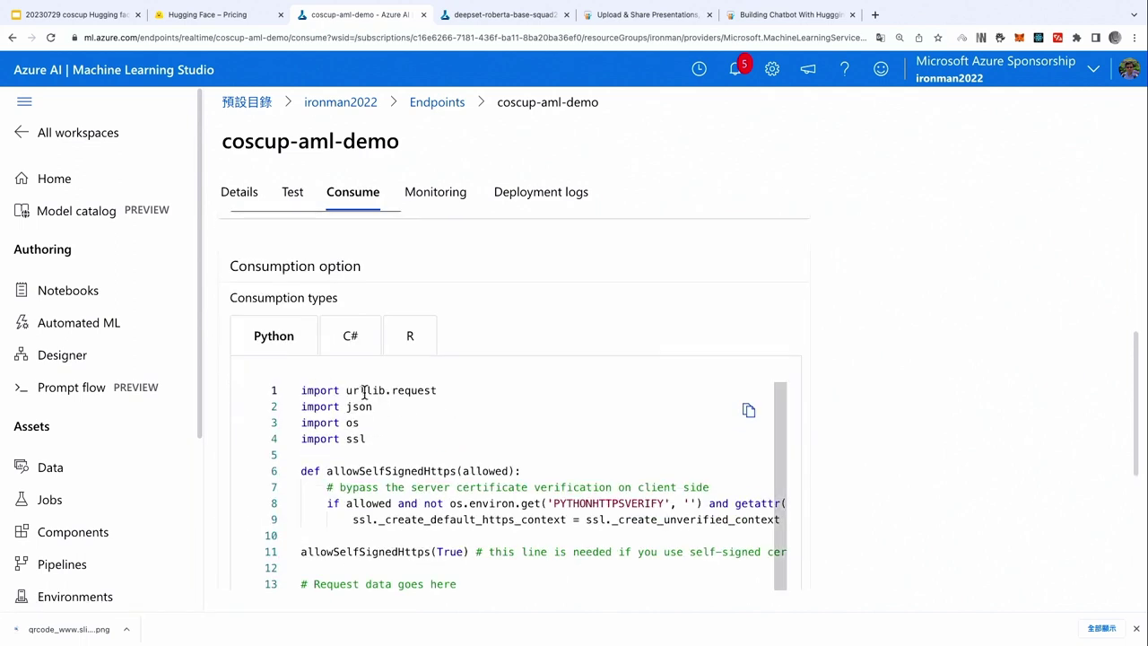
scroll(435, 495, down, 3)
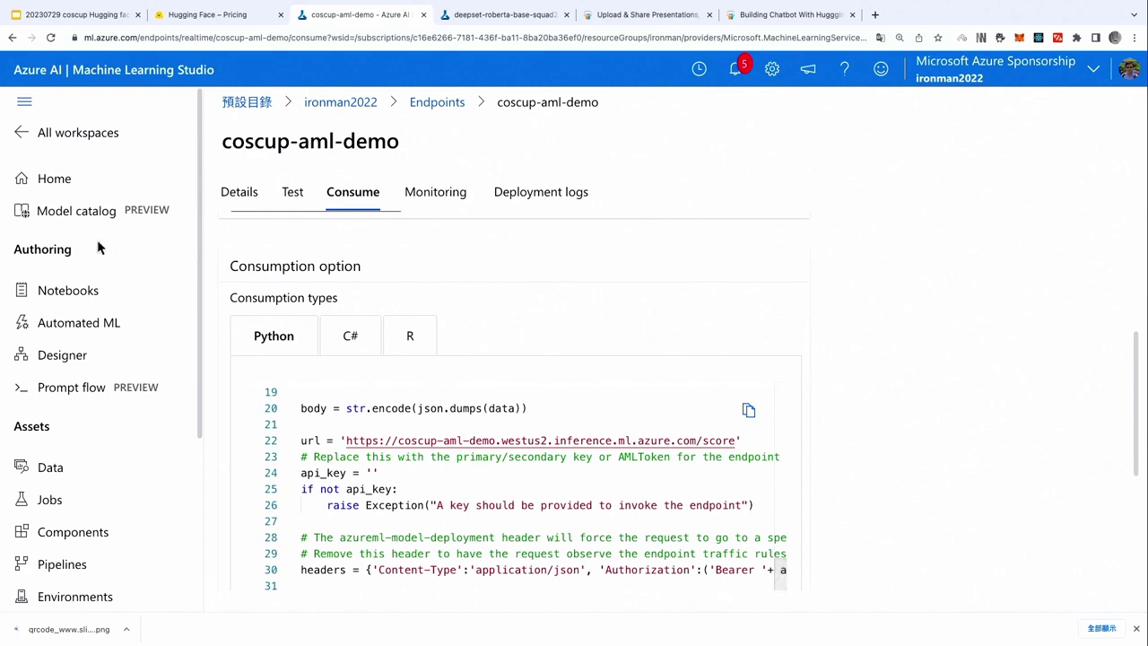
Open the transformer-demo notebook from the 2023COSCUP folder and collapse the file list.
click(115, 302)
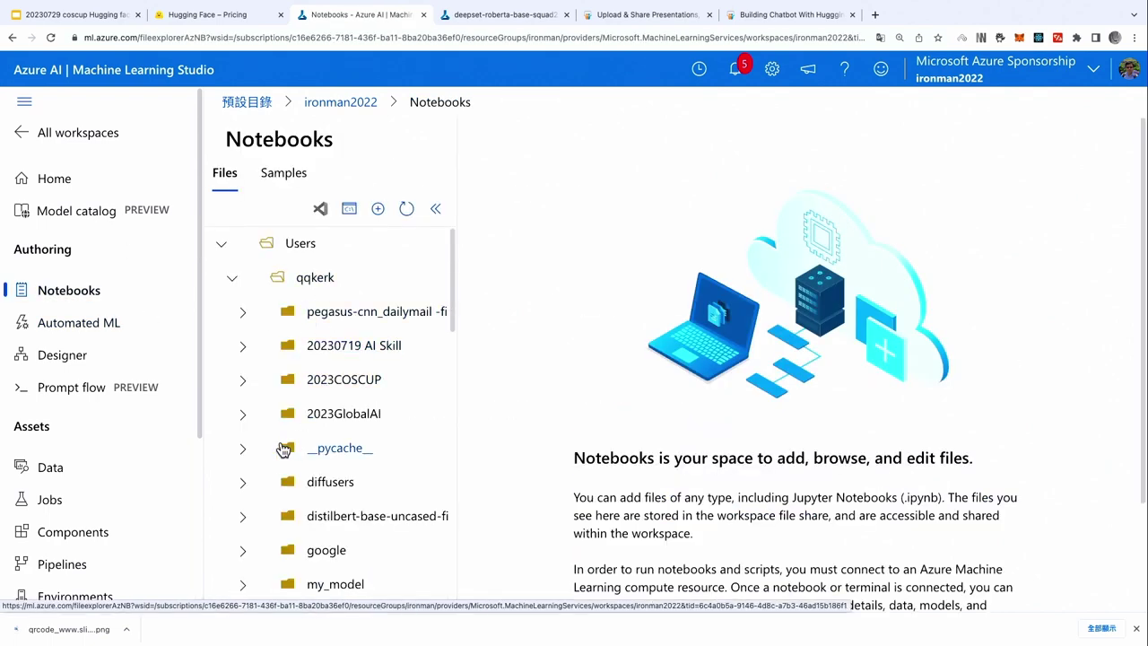
click(244, 382)
click(367, 418)
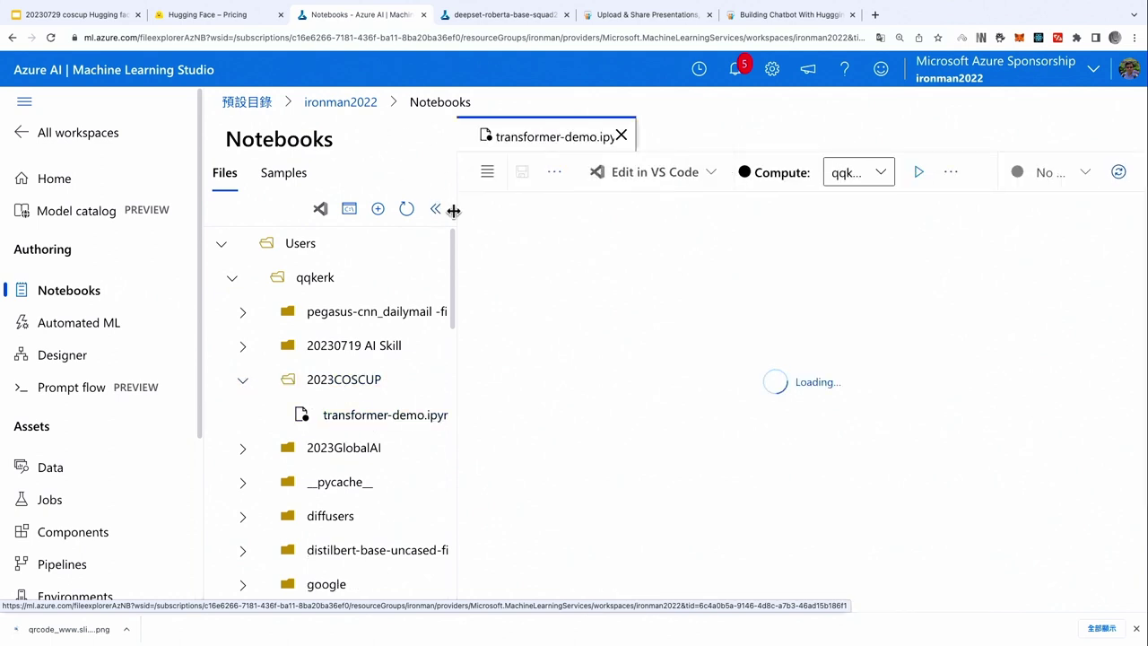
click(436, 210)
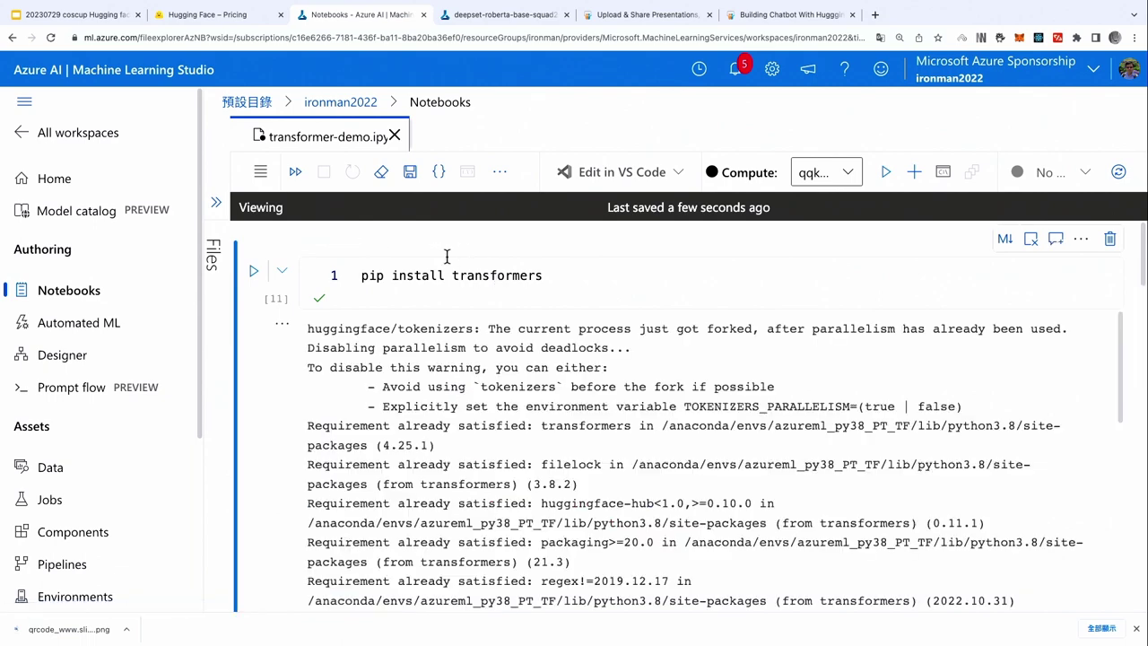
Examine the notebook cells that install transformers, import pipeline and create the gpt2 text-generation generator.
click(448, 287)
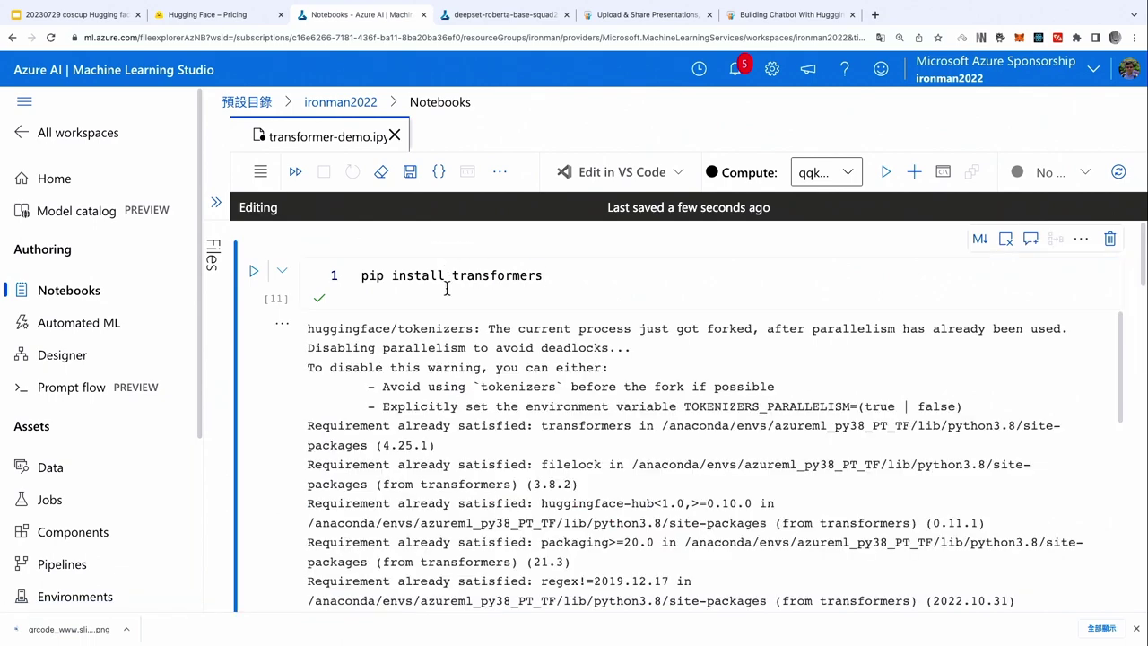
scroll(492, 314, down, 5)
scroll(580, 400, down, 2)
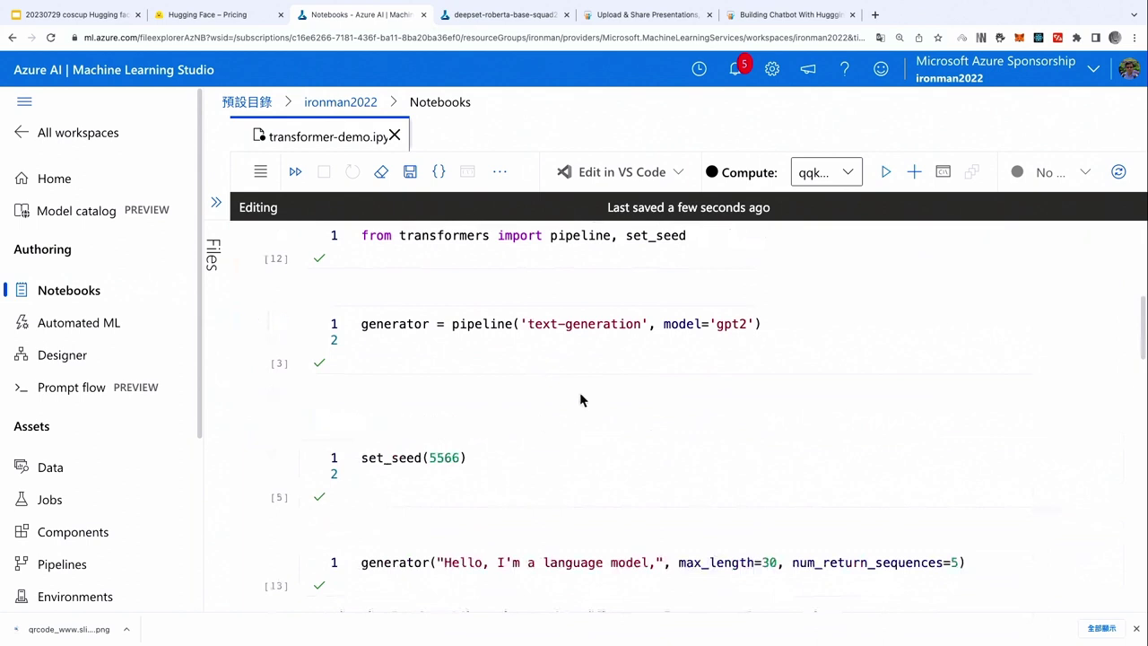
scroll(604, 336, up, 1)
double_click(575, 306)
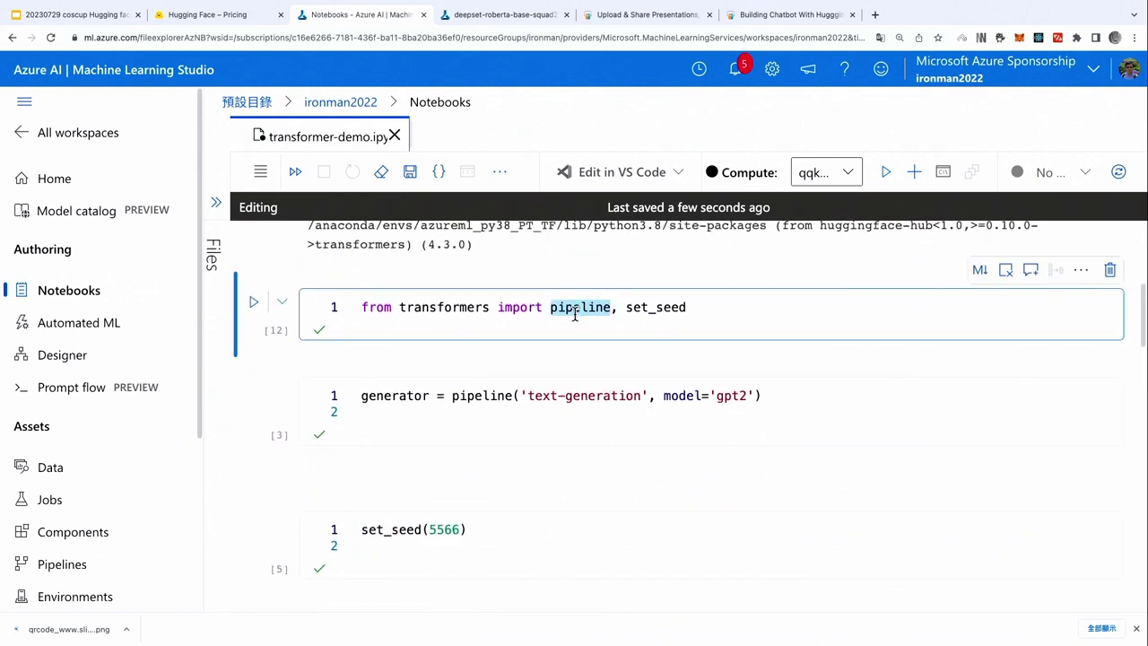
double_click(566, 400)
click(555, 410)
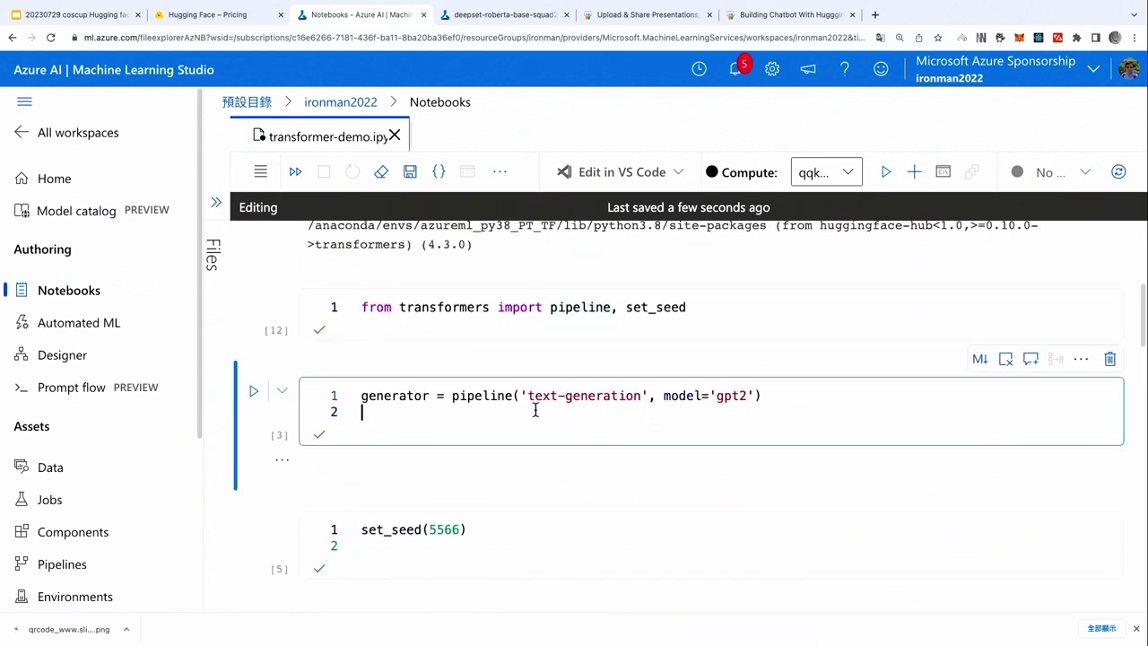
drag(515, 400, 743, 394)
click(739, 394)
drag(529, 399, 603, 400)
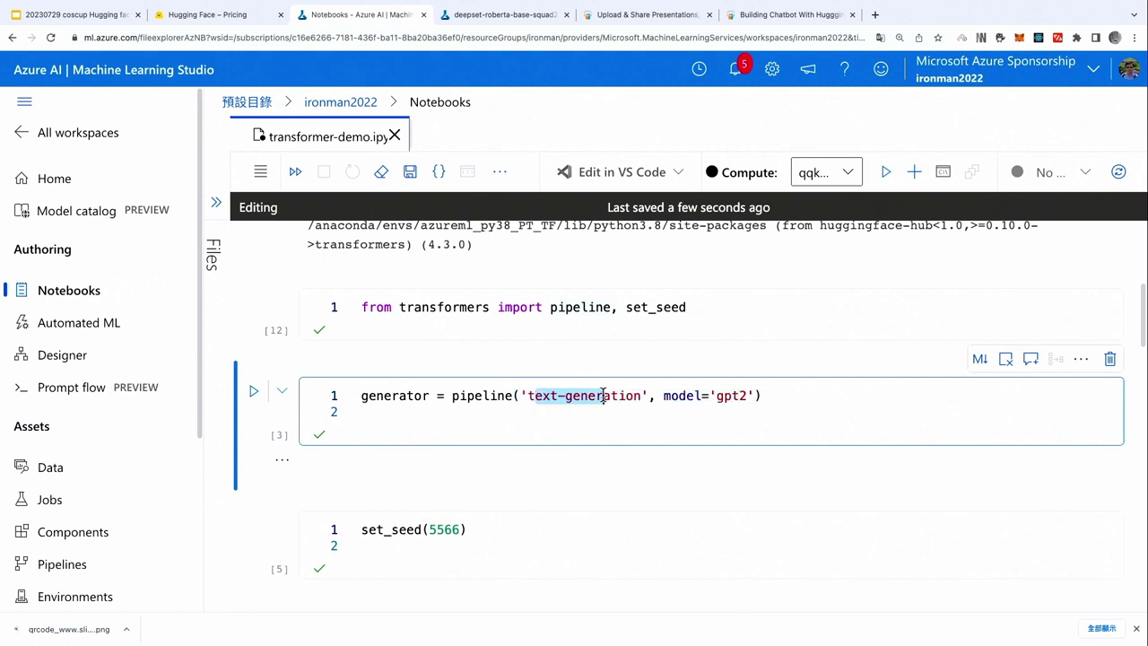
Examine the set_seed cell and the generator call with its prompt, max_length and num_return_sequences arguments.
scroll(522, 451, down, 3)
double_click(404, 386)
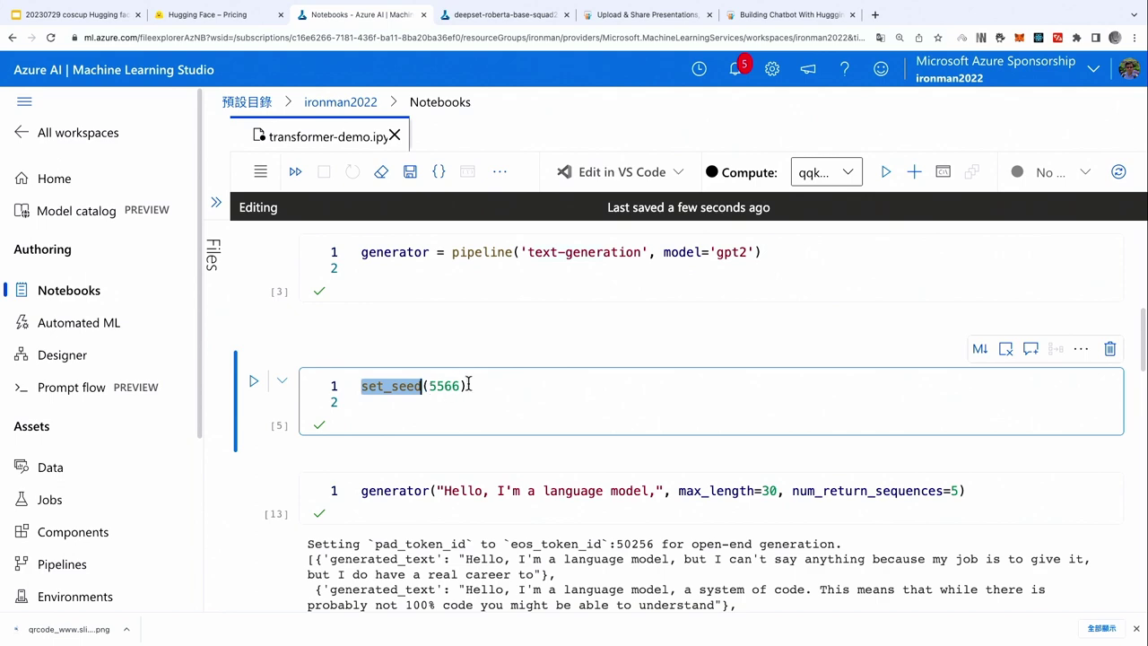
scroll(458, 377, down, 3)
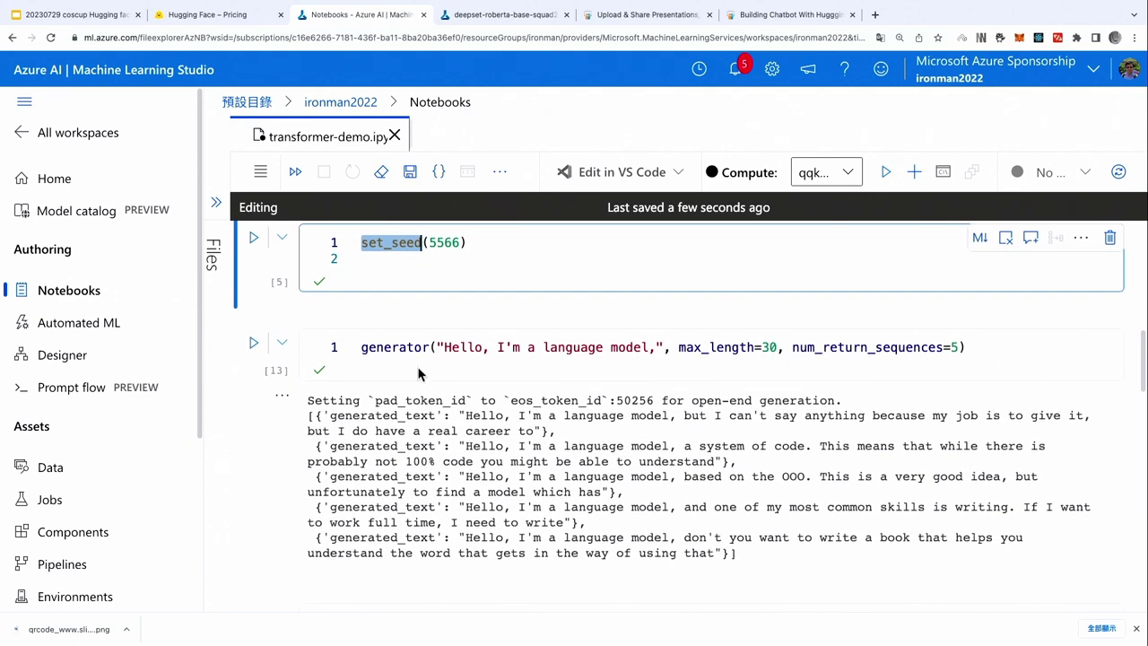
double_click(404, 347)
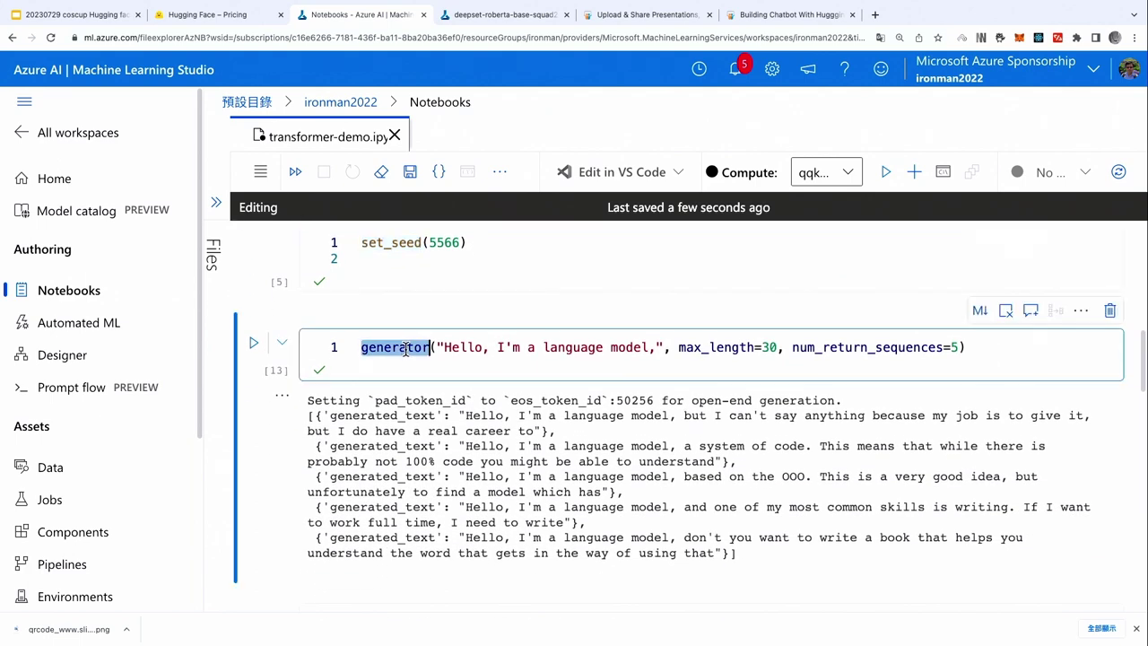
triple_click(461, 352)
click(529, 351)
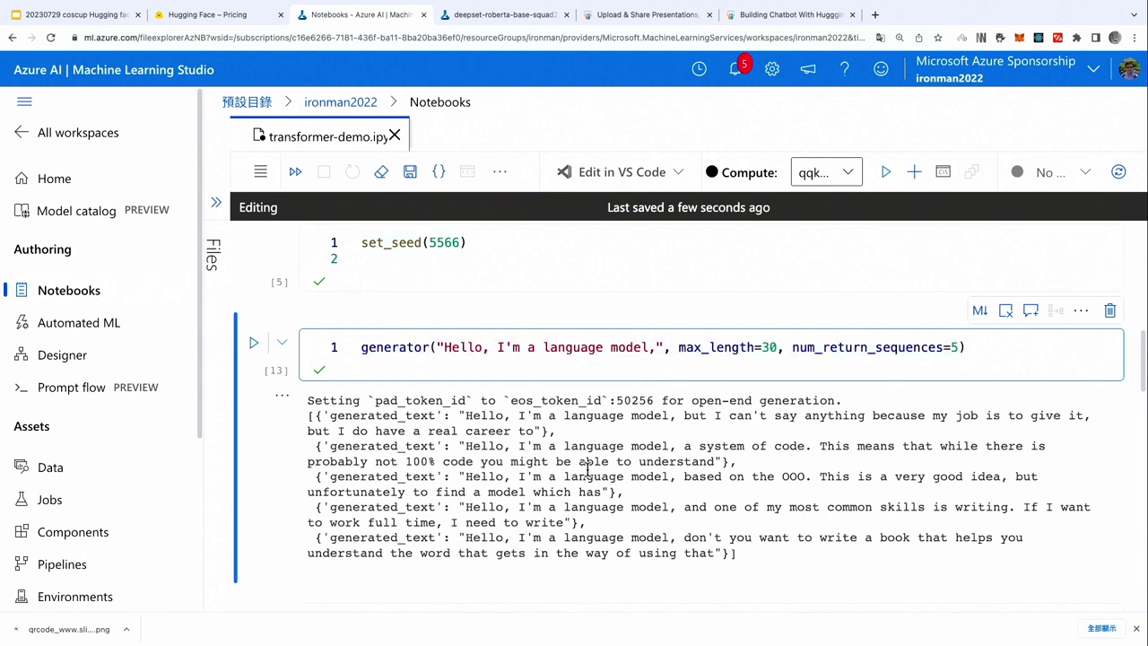
Read the first two generated texts in the generator cell's output.
scroll(580, 464, down, 1)
drag(465, 344, 570, 362)
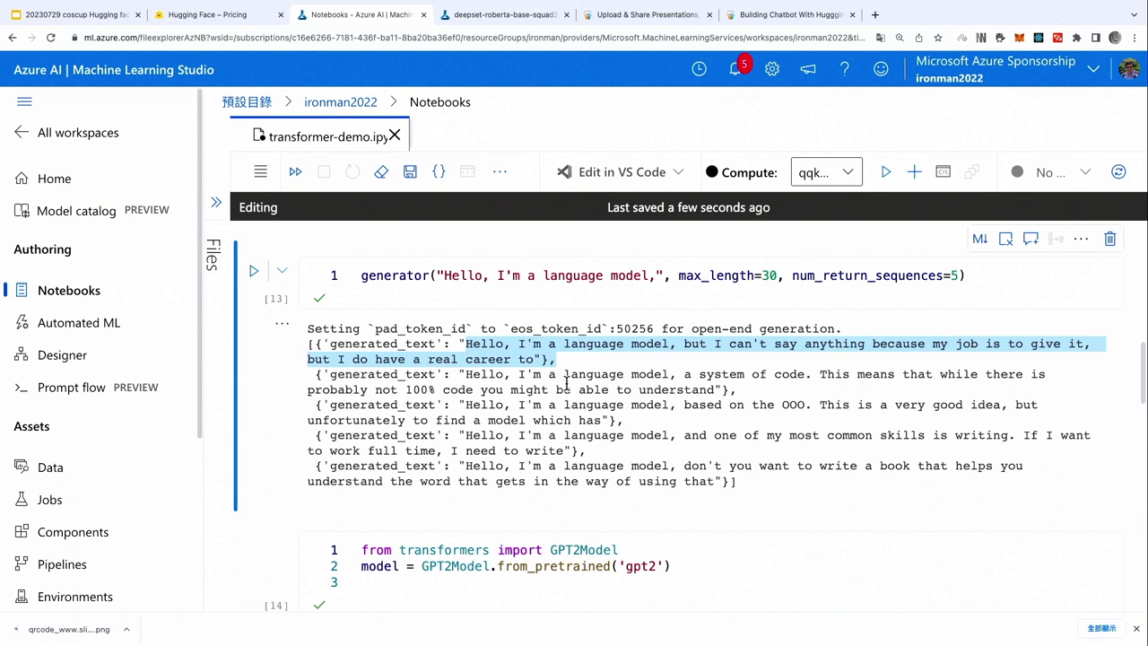
drag(491, 387, 853, 390)
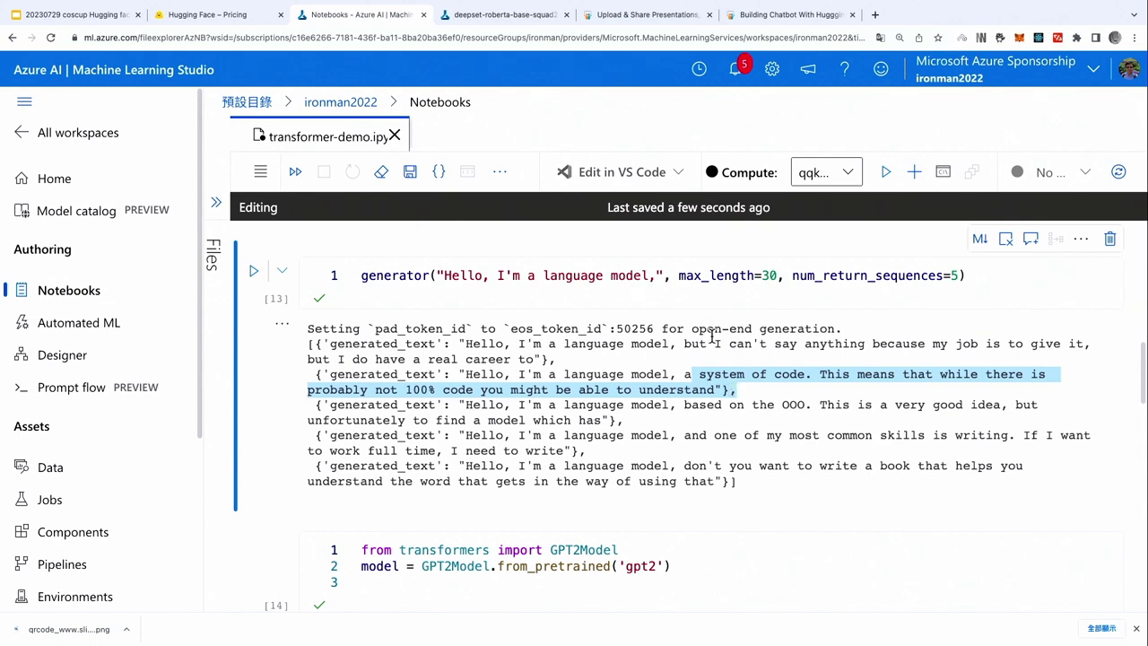
Examine the cells that load the pretrained GPT2Model and display the model's structure.
scroll(708, 331, down, 5)
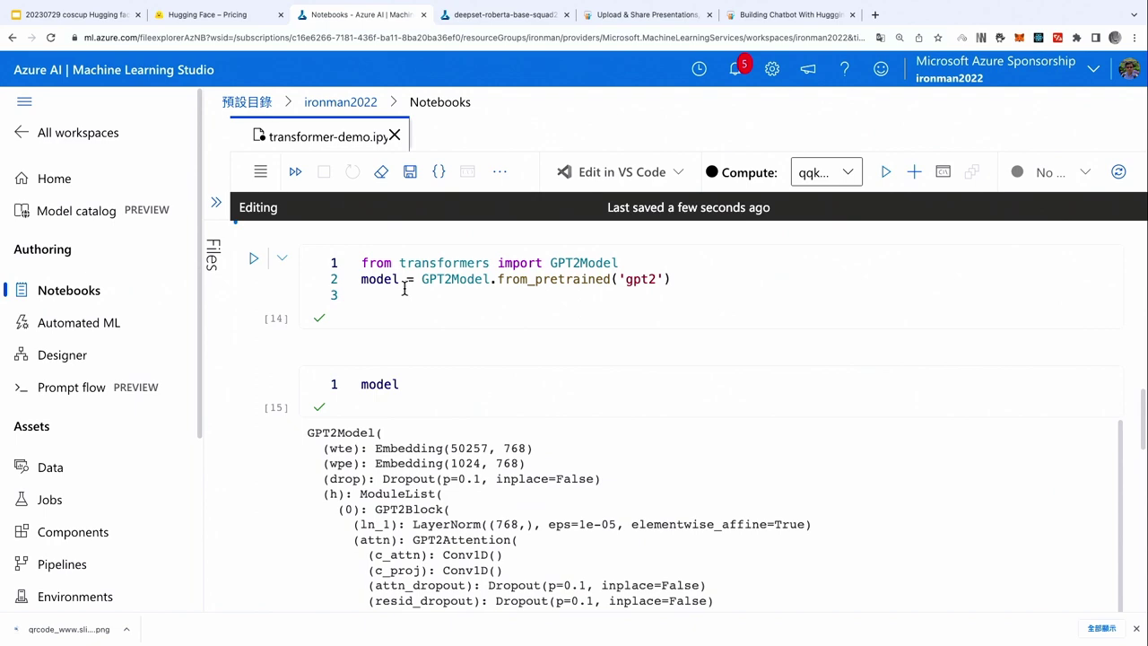
drag(399, 285, 569, 294)
click(396, 387)
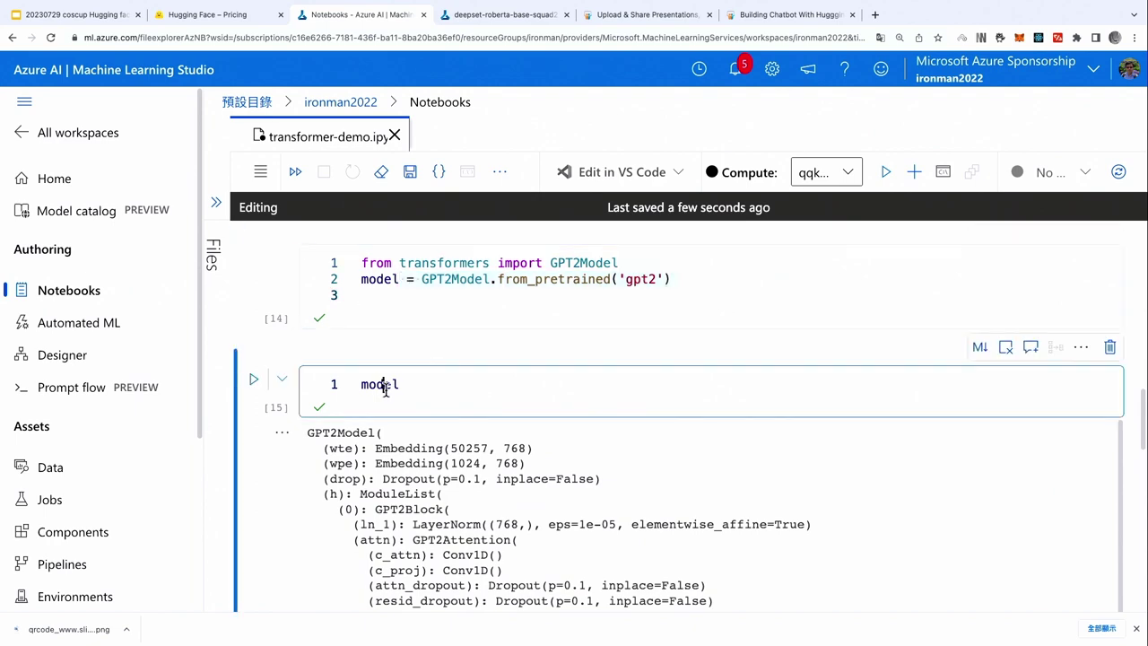